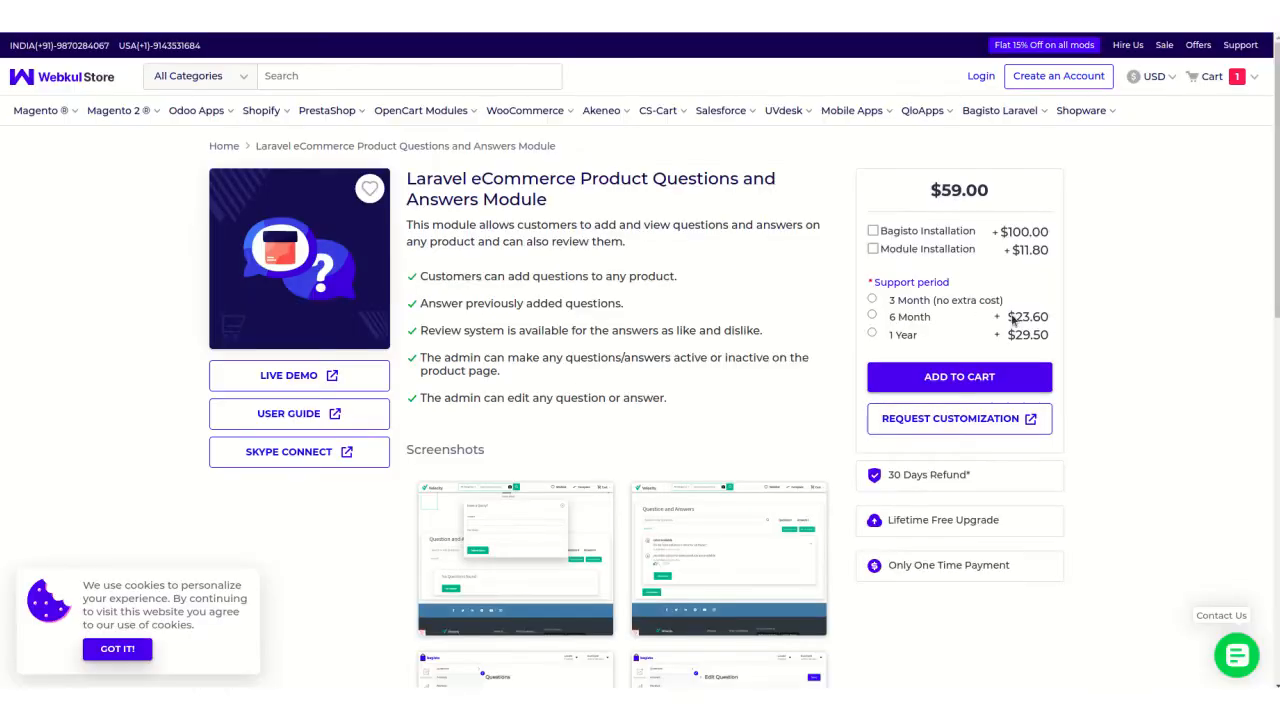
Review the Product Questions and Answers module's store page and its guide's installation and admin configuration sections.
{"action": "scroll", "coordinate": [720, 327], "scroll_direction": "down", "scroll_amount": 2}
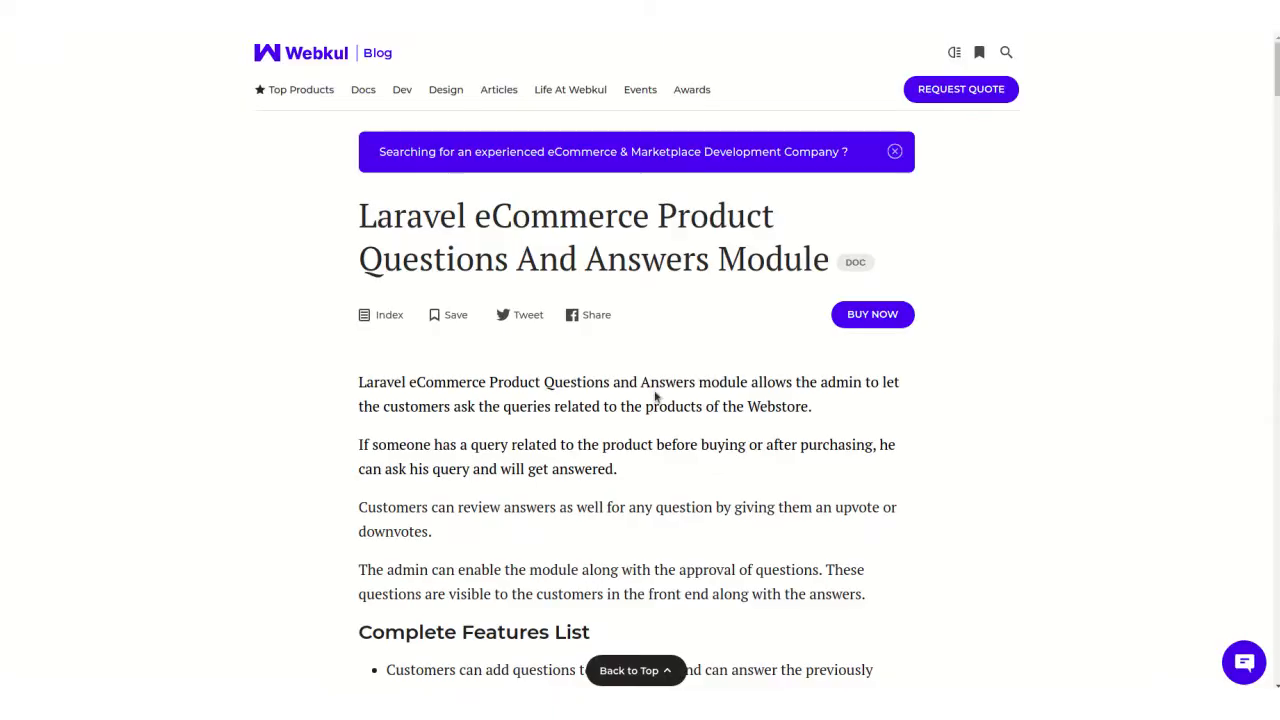
{"action": "scroll", "coordinate": [655, 397], "scroll_direction": "down", "scroll_amount": 7}
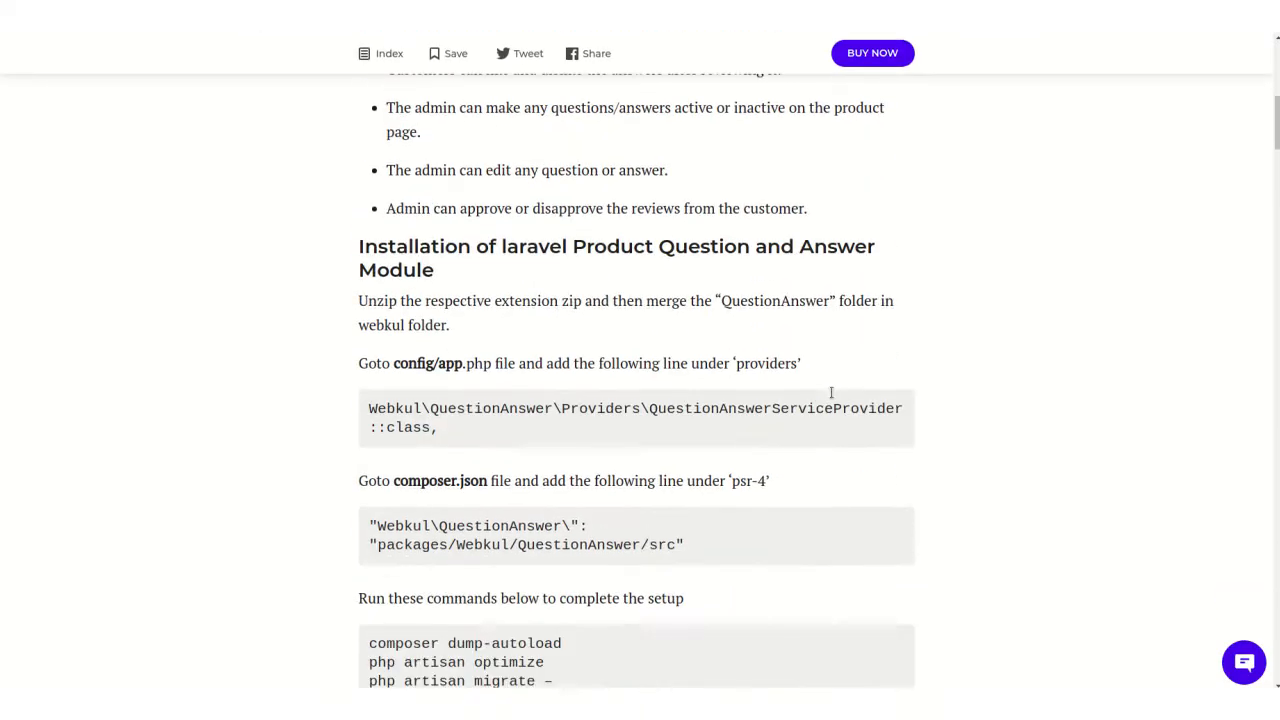
{"action": "scroll", "coordinate": [1000, 411], "scroll_direction": "down", "scroll_amount": 5}
{"action": "scroll", "coordinate": [1001, 412], "scroll_direction": "down", "scroll_amount": 5}
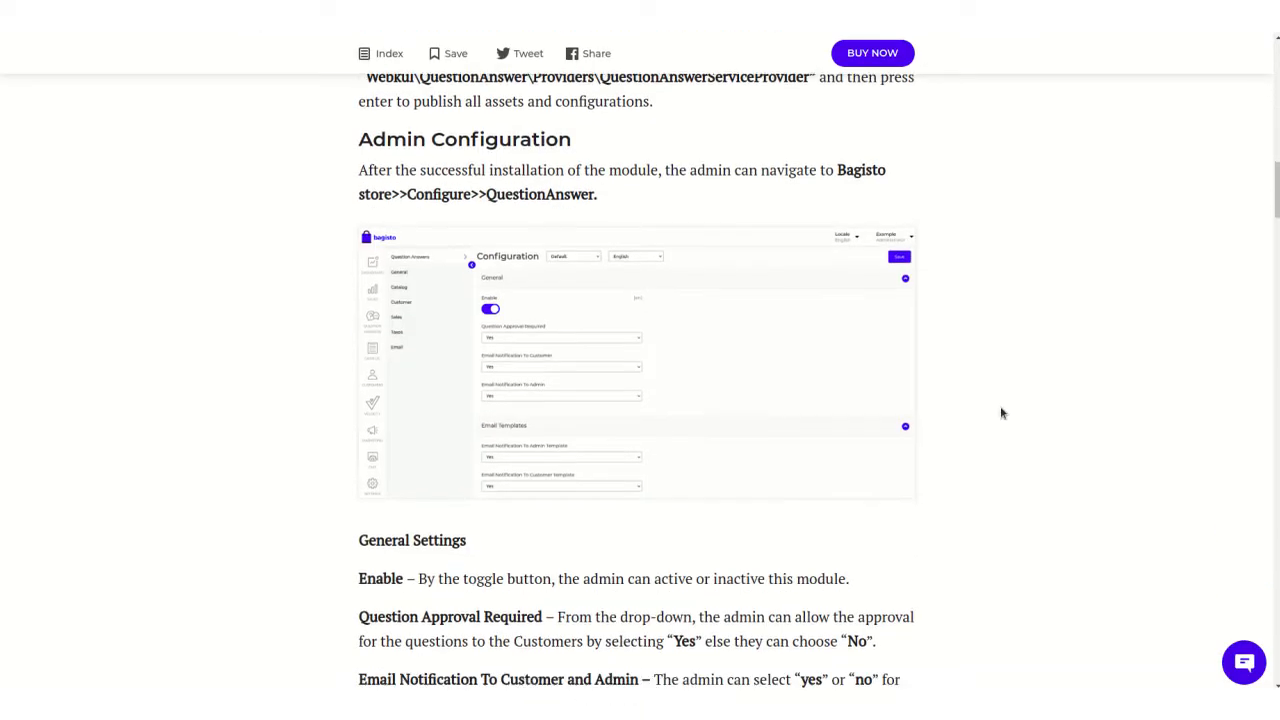
{"action": "scroll", "coordinate": [1001, 413], "scroll_direction": "down", "scroll_amount": 2}
{"action": "scroll", "coordinate": [1001, 413], "scroll_direction": "up", "scroll_amount": 15}
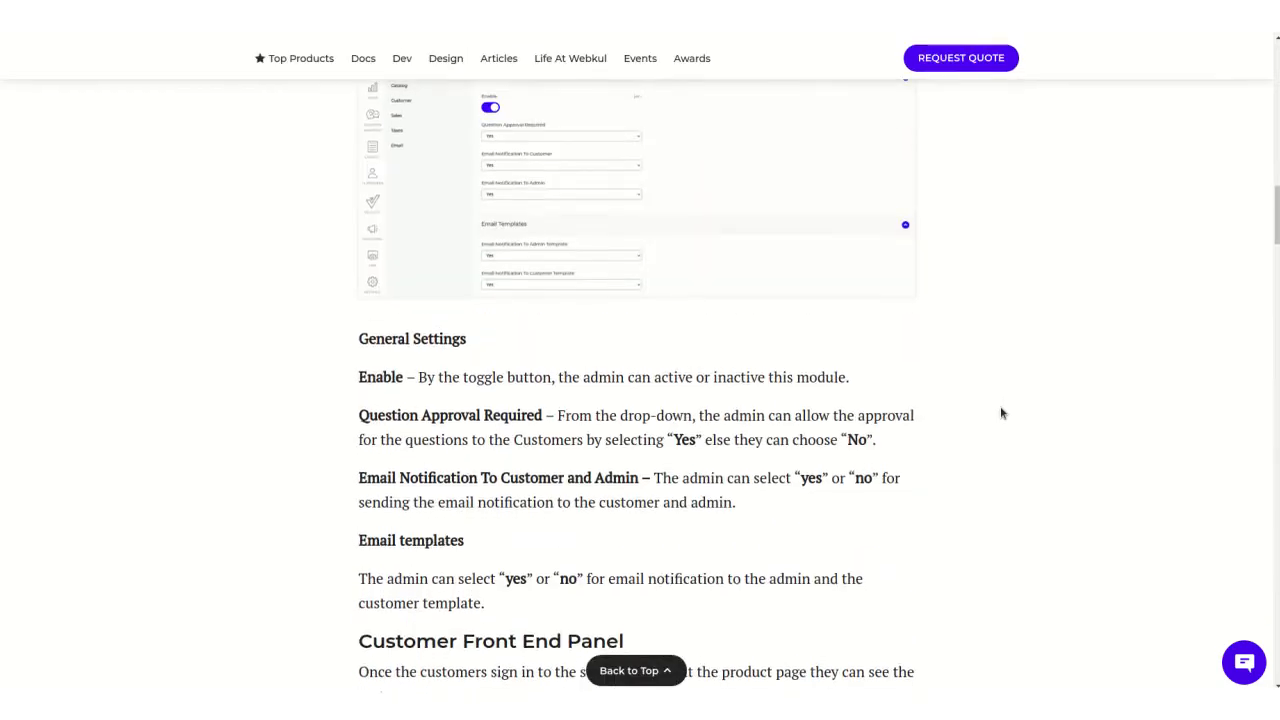
{"action": "scroll", "coordinate": [1001, 413], "scroll_direction": "up", "scroll_amount": 5}
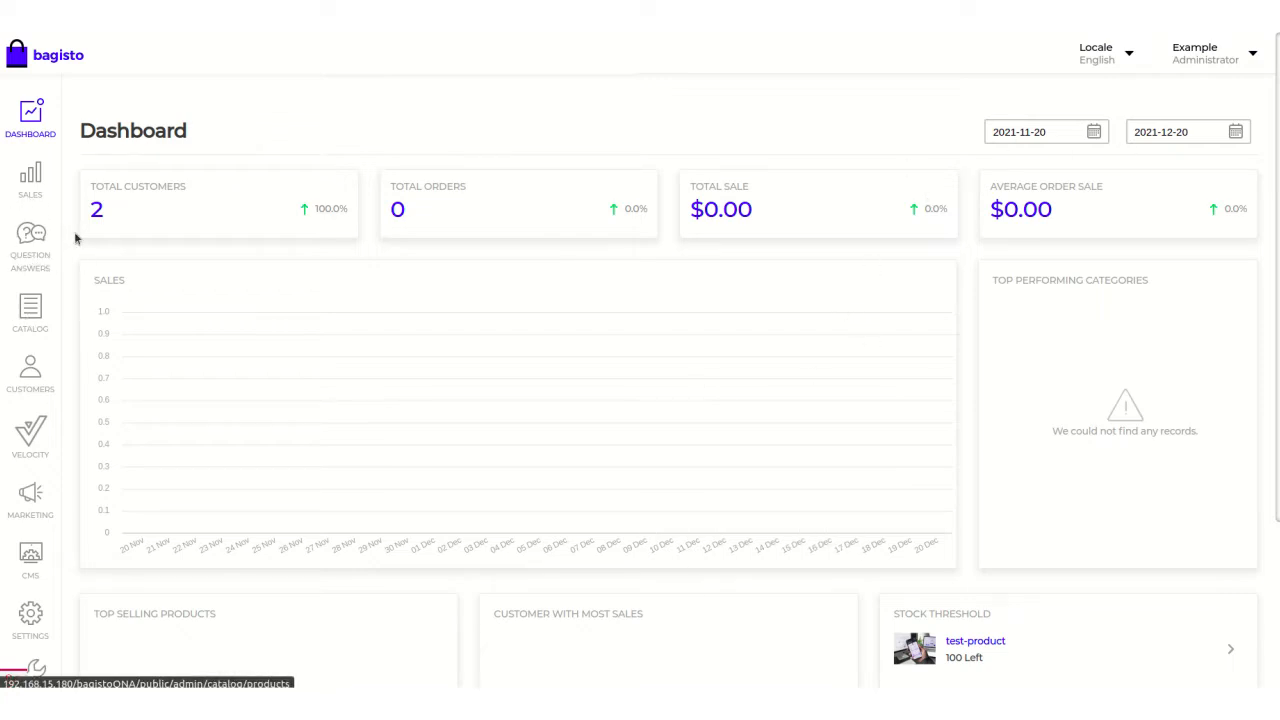
Switch to the Bagisto admin and open the Question Answers configuration page.
{"action": "scroll", "coordinate": [57, 250], "scroll_direction": "down", "scroll_amount": 3}
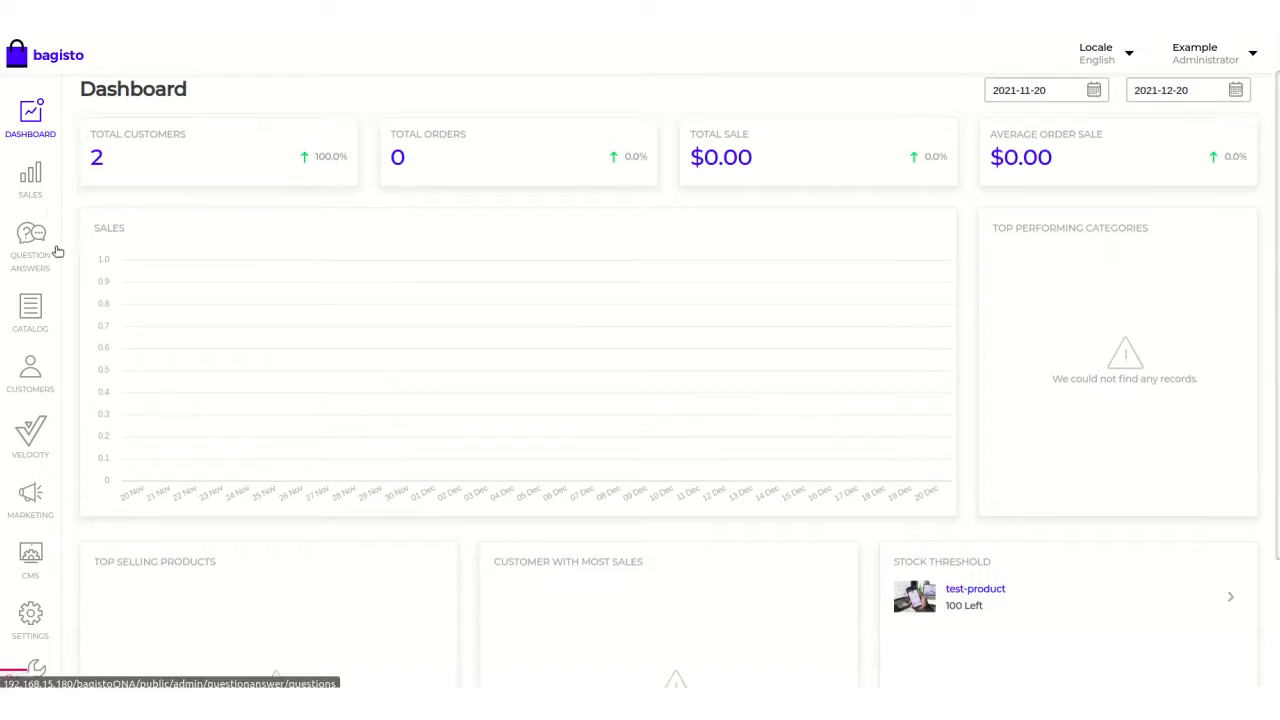
{"action": "scroll", "coordinate": [314, 533], "scroll_direction": "down", "scroll_amount": 2}
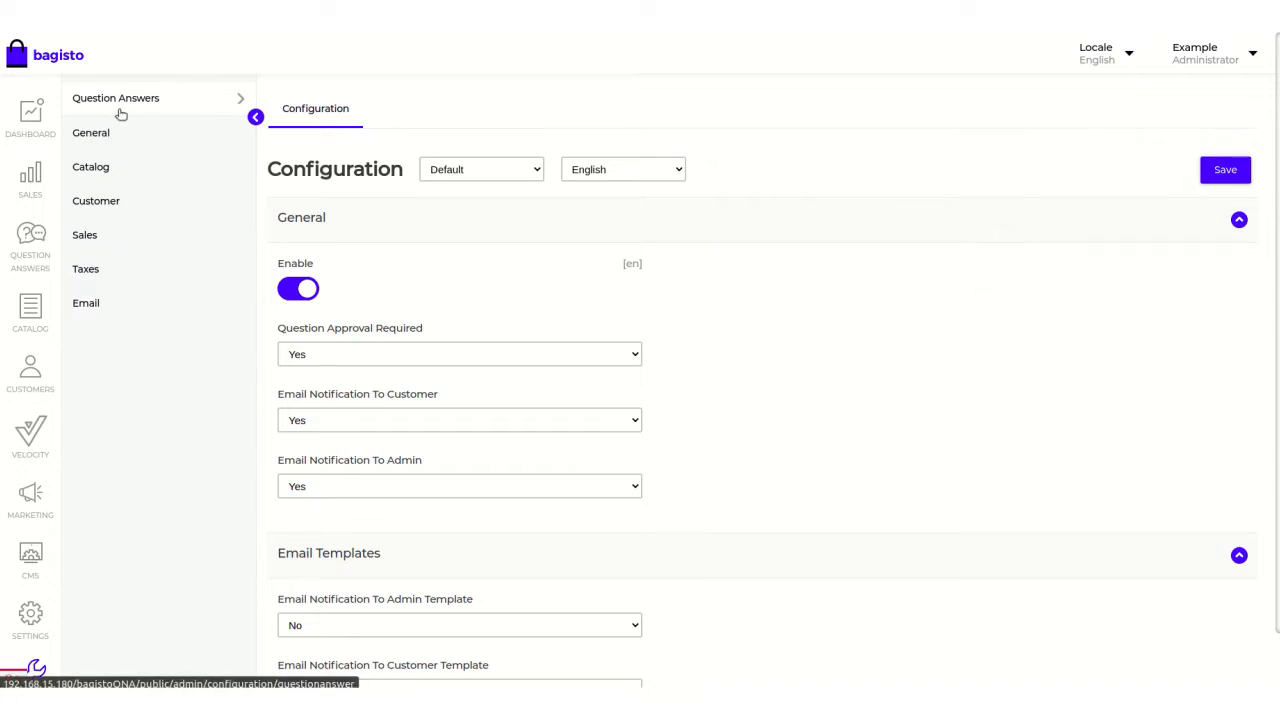
{"action": "scroll", "coordinate": [909, 325], "scroll_direction": "down", "scroll_amount": 1}
{"action": "scroll", "coordinate": [909, 327], "scroll_direction": "up", "scroll_amount": 1}
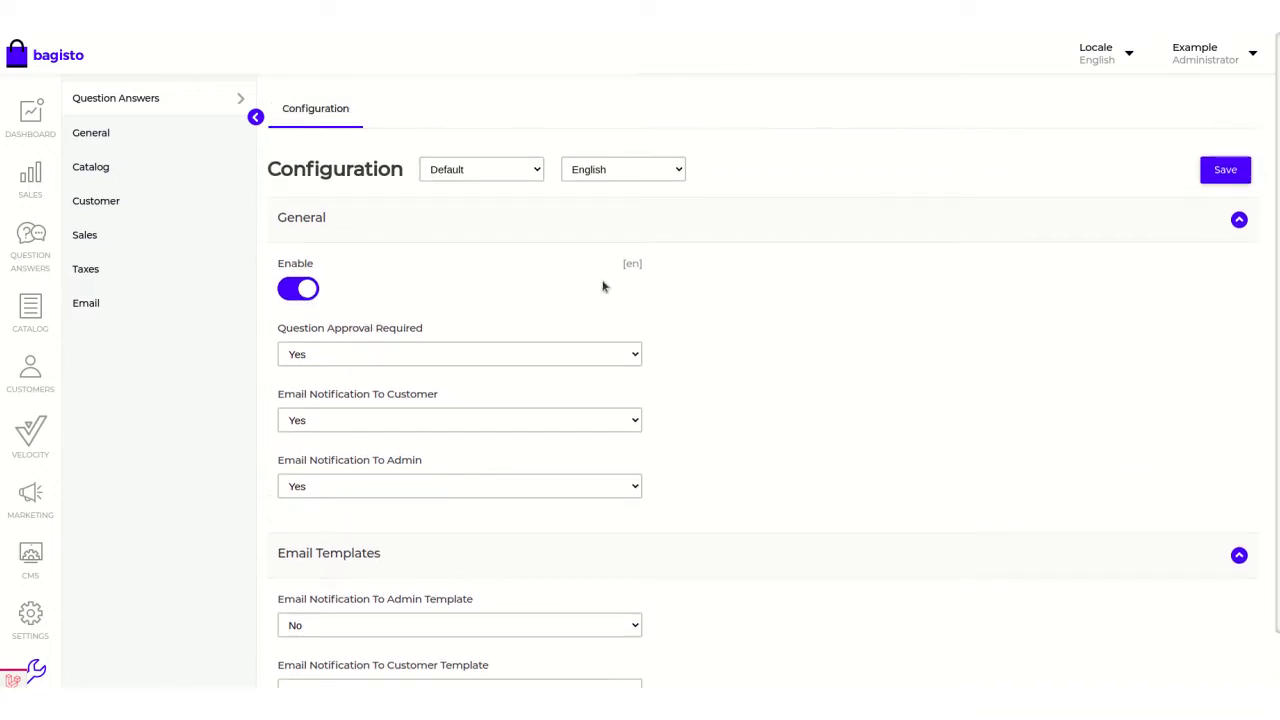
{"action": "scroll", "coordinate": [892, 391], "scroll_direction": "down", "scroll_amount": 1}
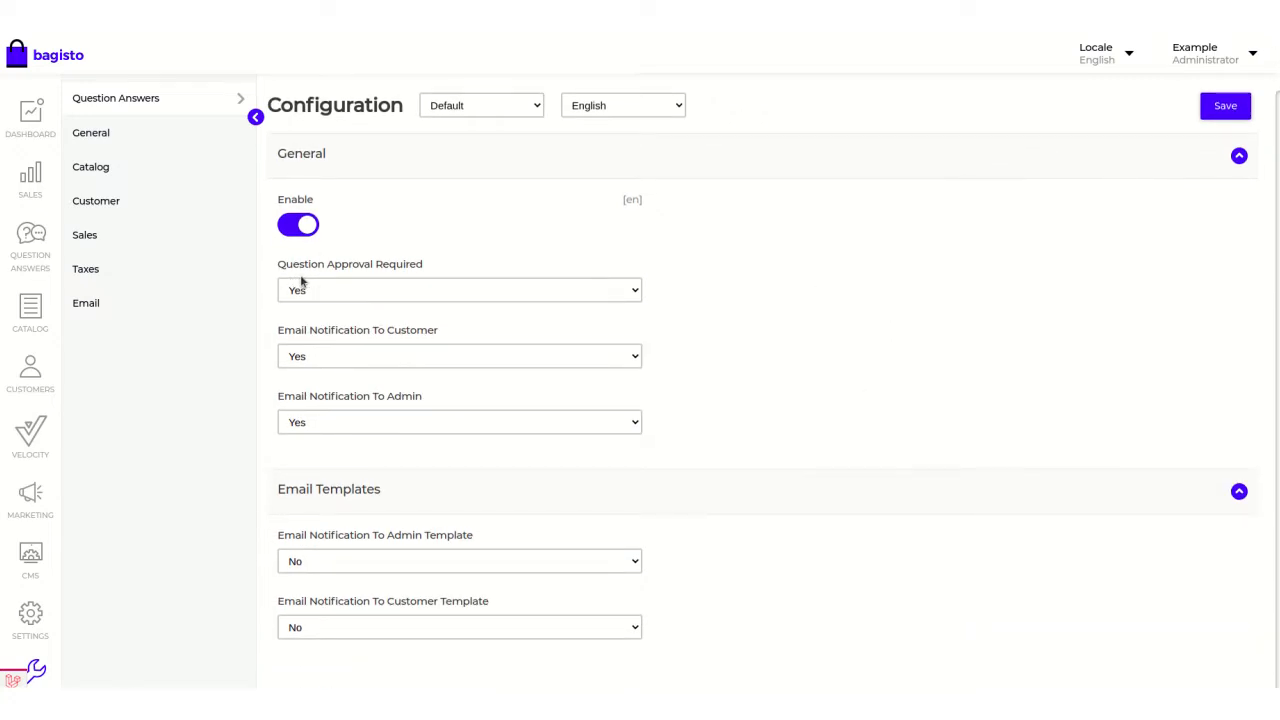
Check the available options for question approval and for email notifications to the customer and the admin.
{"action": "left_click", "coordinate": [576, 290]}
{"action": "left_click", "coordinate": [576, 290]}
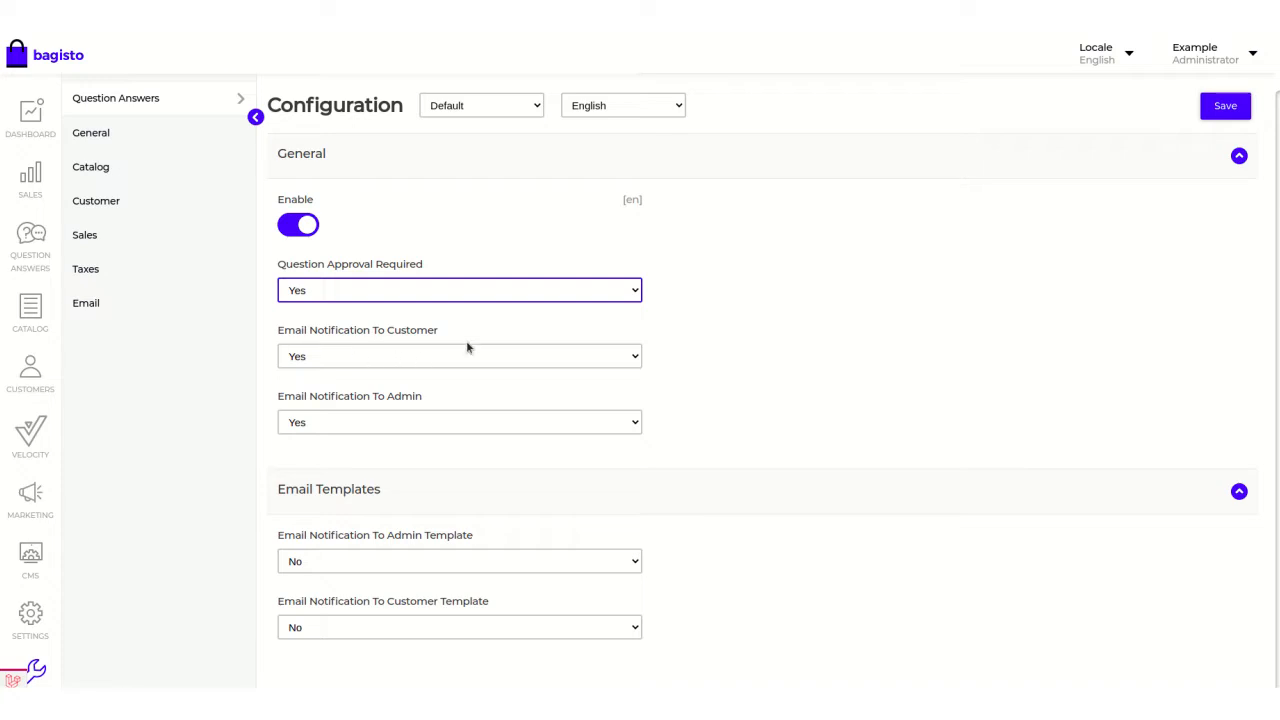
{"action": "left_click", "coordinate": [550, 363]}
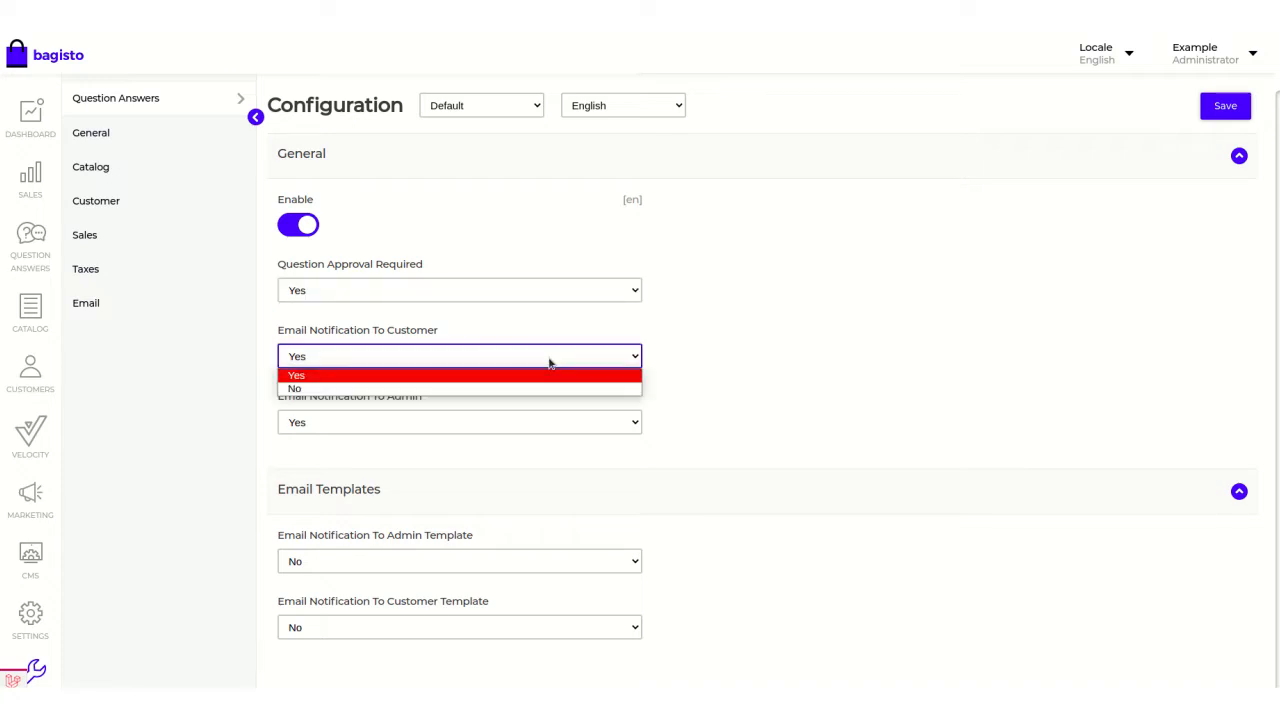
{"action": "left_click", "coordinate": [550, 363]}
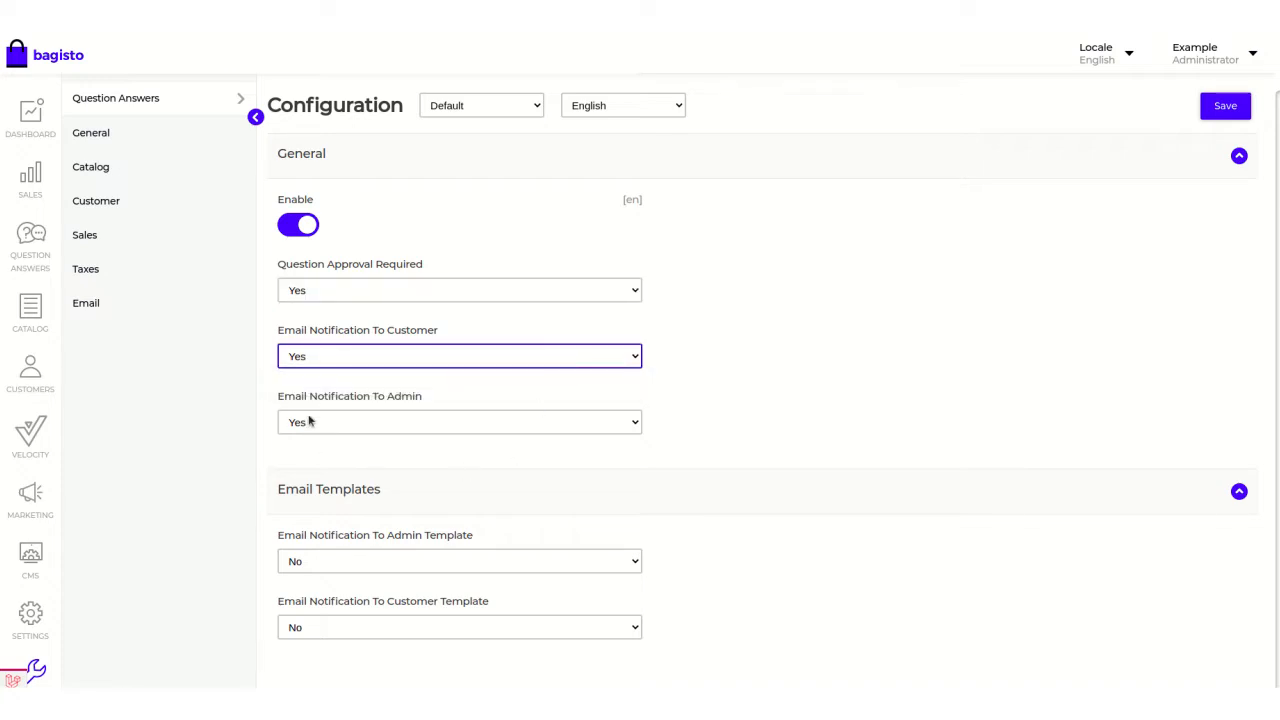
{"action": "left_click", "coordinate": [573, 427]}
{"action": "left_click", "coordinate": [573, 427]}
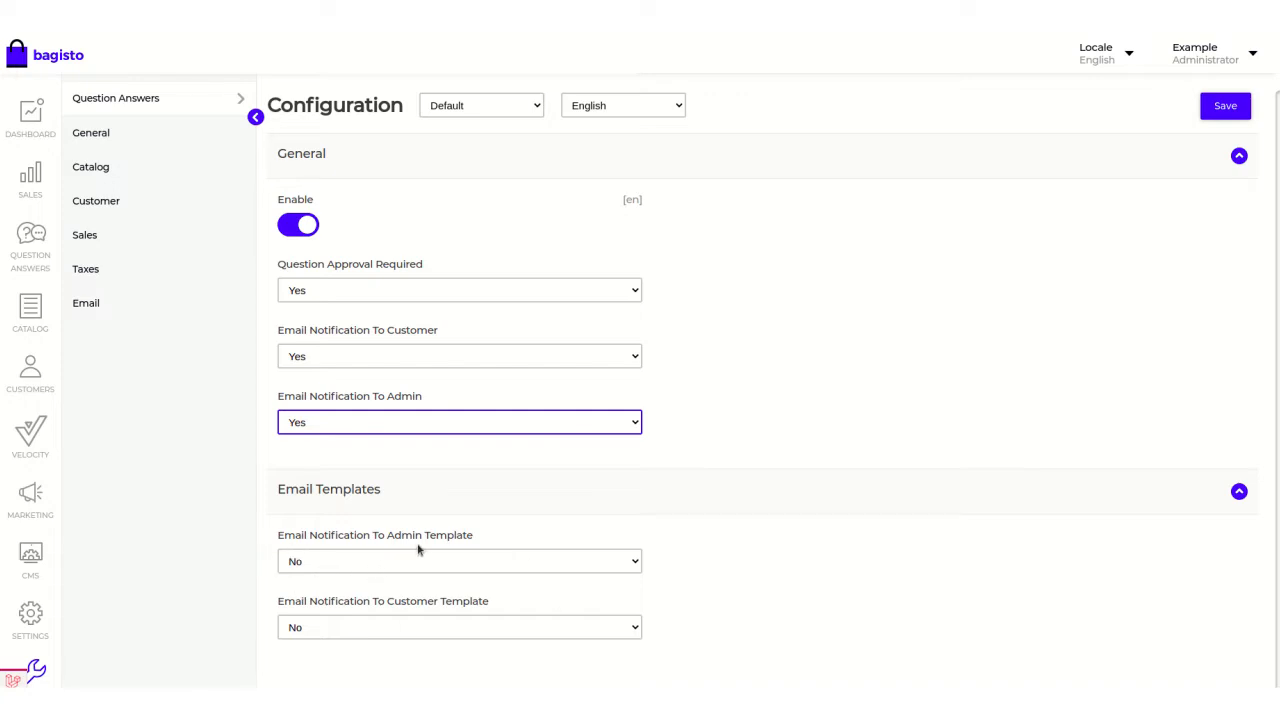
Check the admin and customer email template options, keep both at No, and save the configuration.
{"action": "left_click", "coordinate": [557, 566]}
{"action": "left_click", "coordinate": [555, 566]}
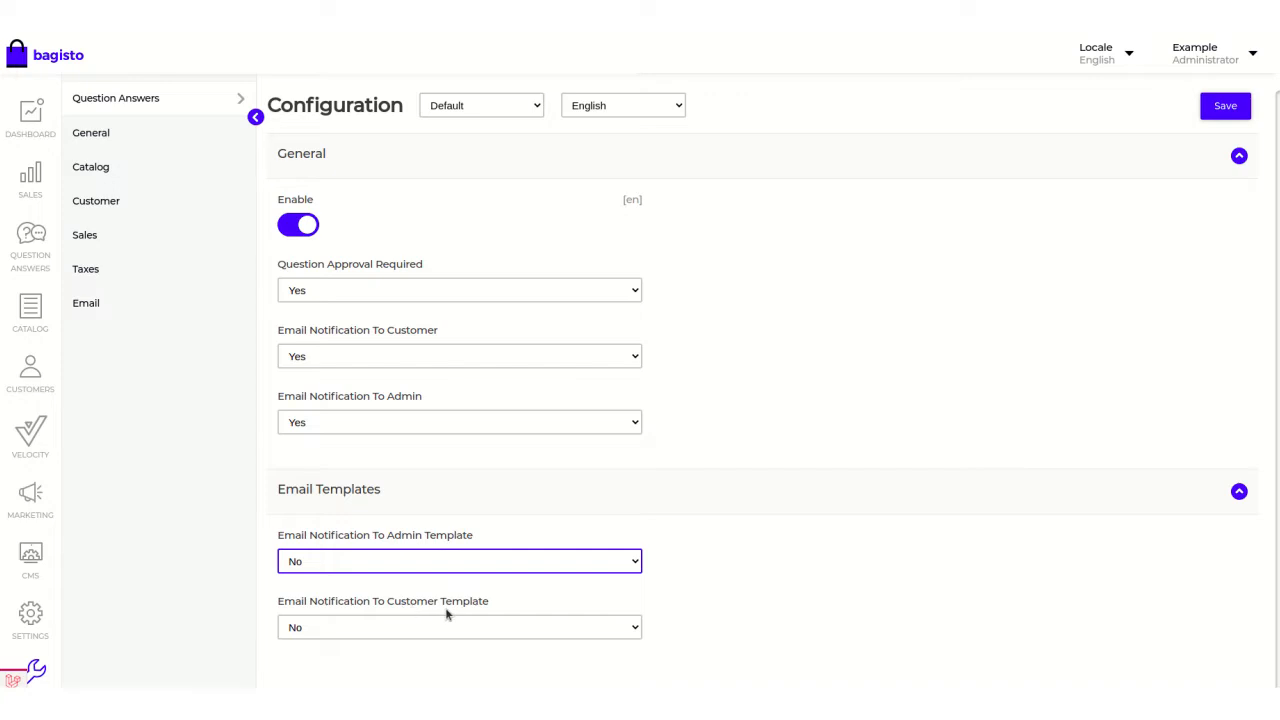
{"action": "left_click", "coordinate": [562, 628]}
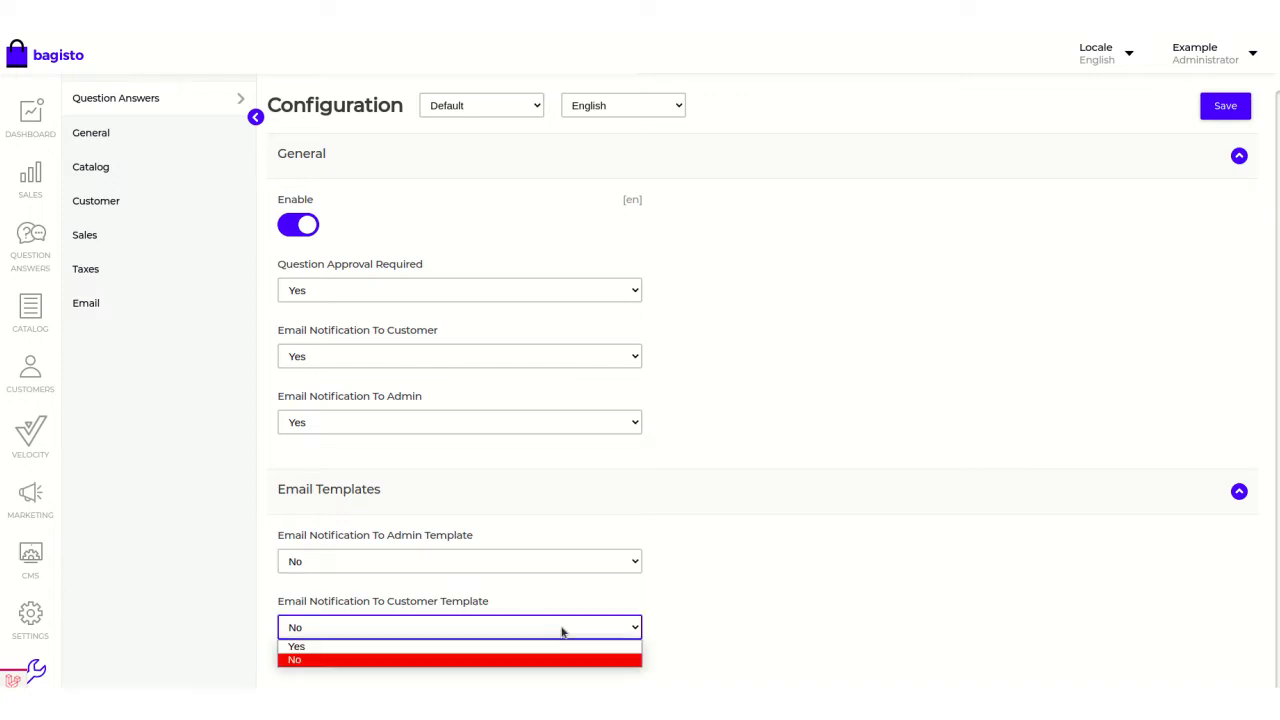
{"action": "left_click", "coordinate": [562, 628]}
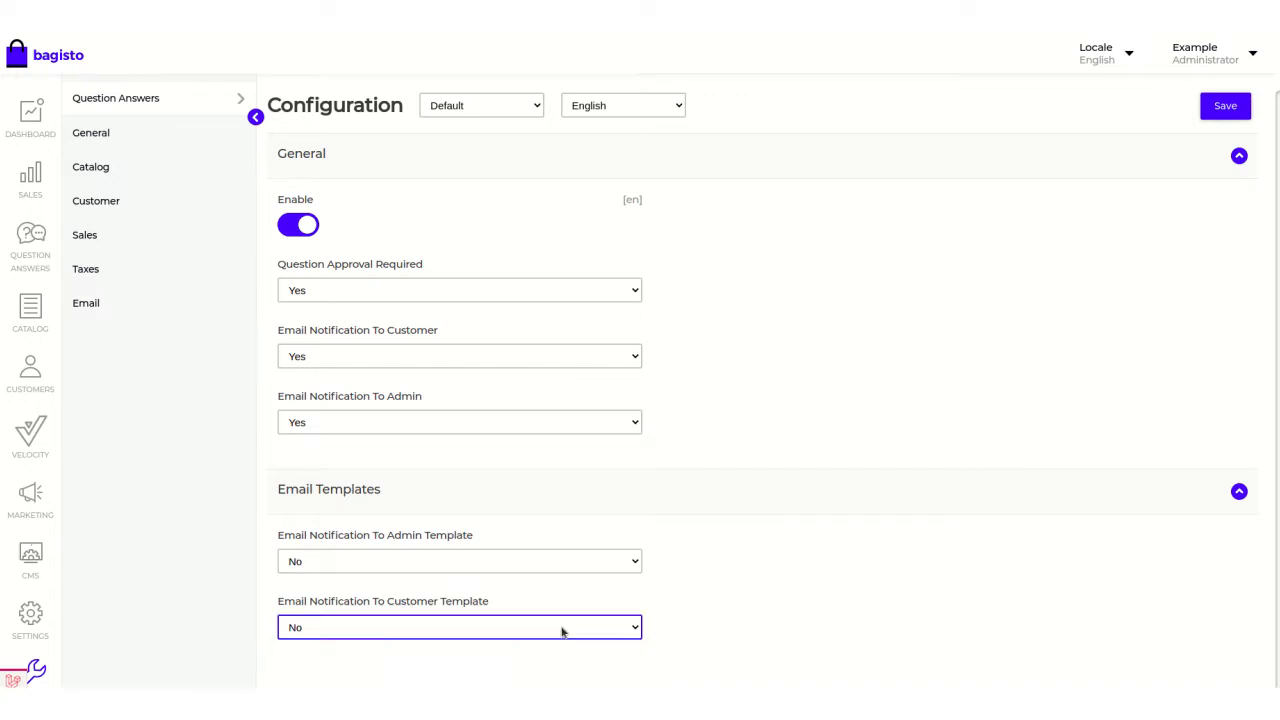
{"action": "scroll", "coordinate": [905, 523], "scroll_direction": "up", "scroll_amount": 1}
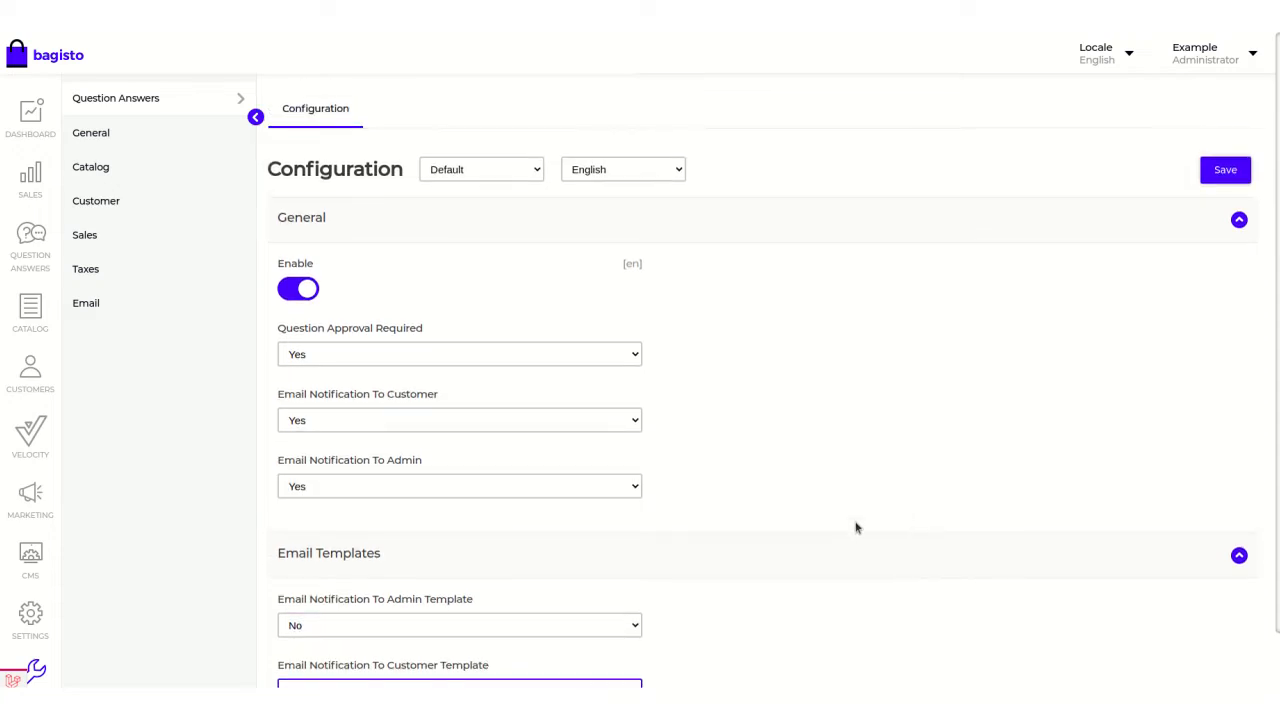
{"action": "left_click", "coordinate": [1220, 175]}
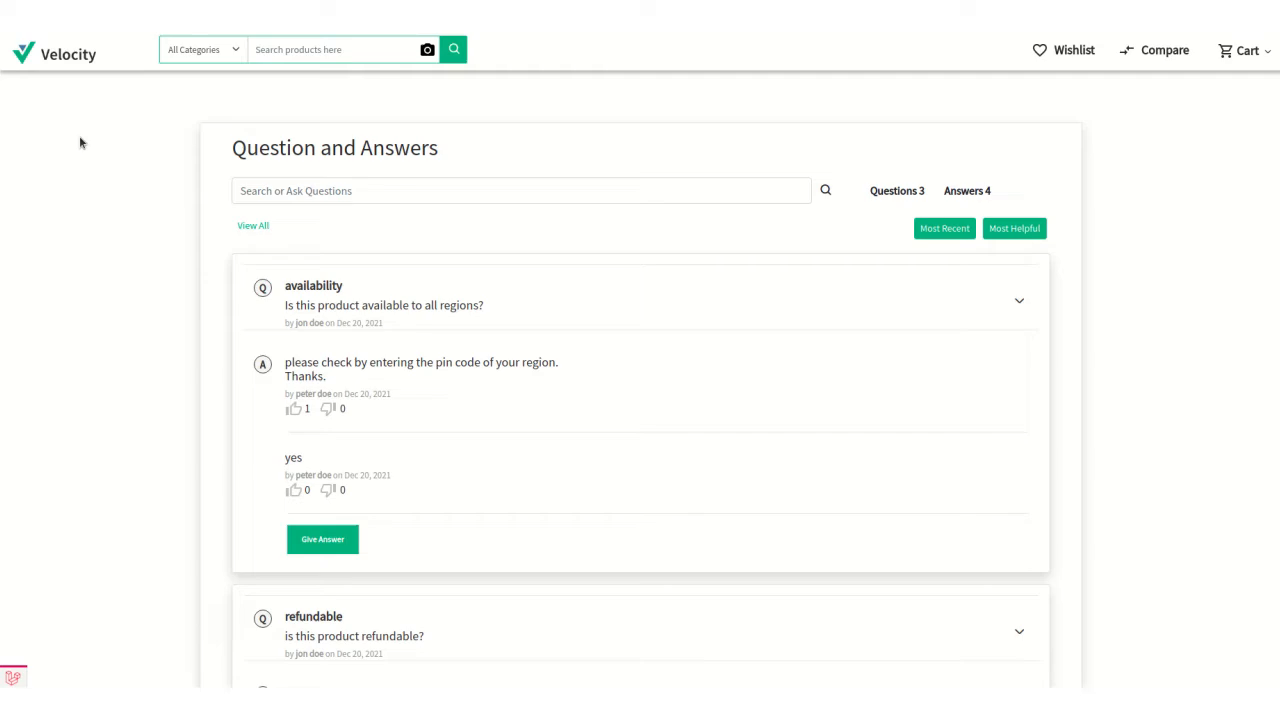
Switch to the Velocity storefront home page and open test-product from the Featured Products.
{"action": "scroll", "coordinate": [90, 130], "scroll_direction": "up", "scroll_amount": 2}
{"action": "left_click", "coordinate": [58, 58]}
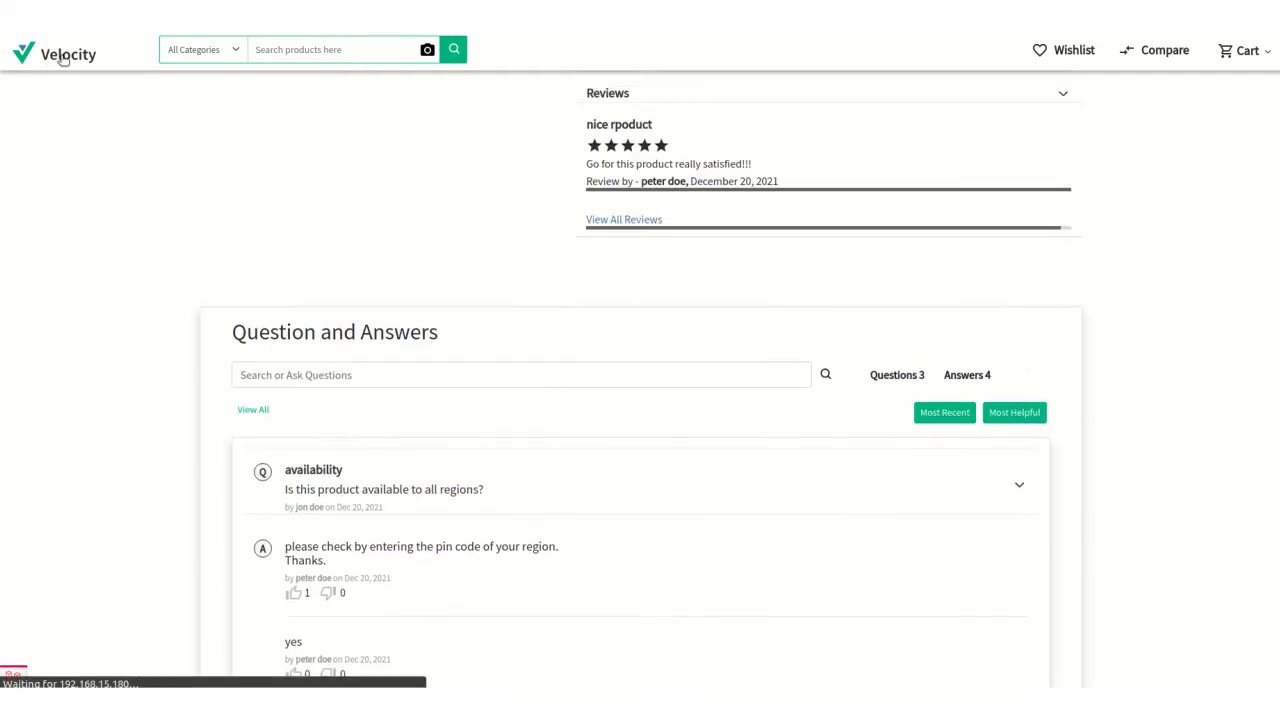
{"action": "scroll", "coordinate": [280, 263], "scroll_direction": "down", "scroll_amount": 6}
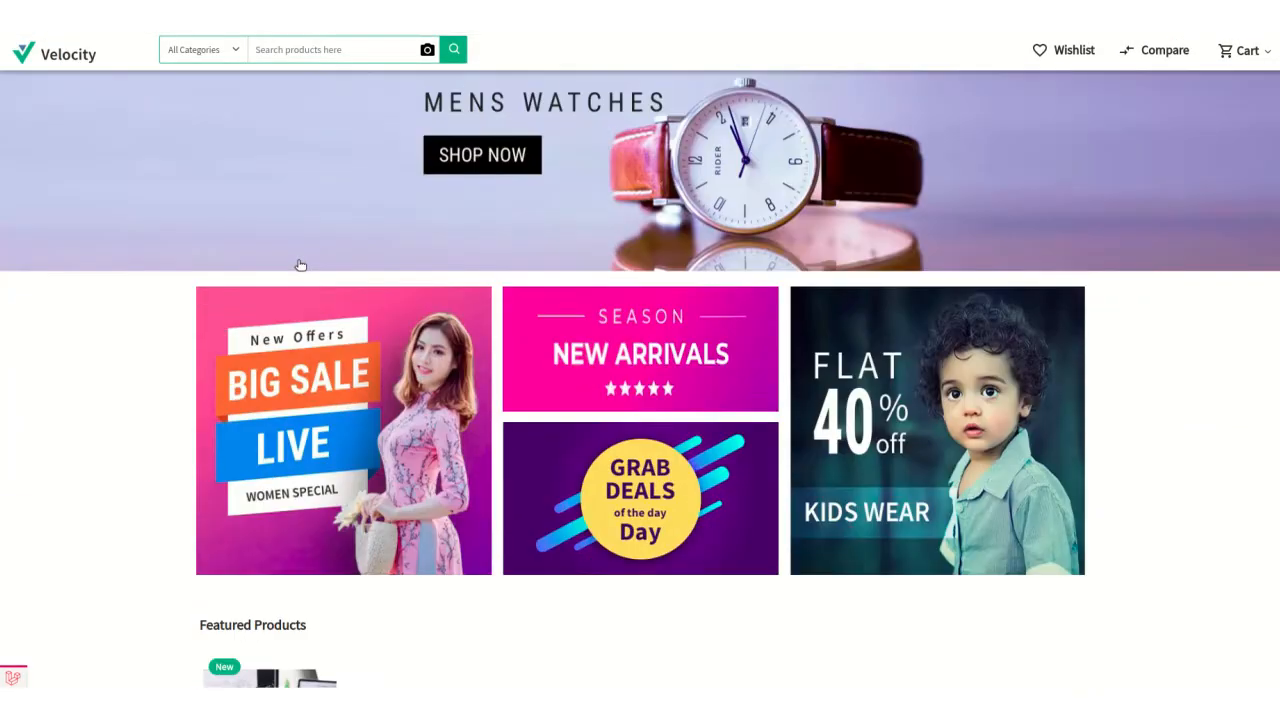
{"action": "scroll", "coordinate": [740, 363], "scroll_direction": "up", "scroll_amount": 4}
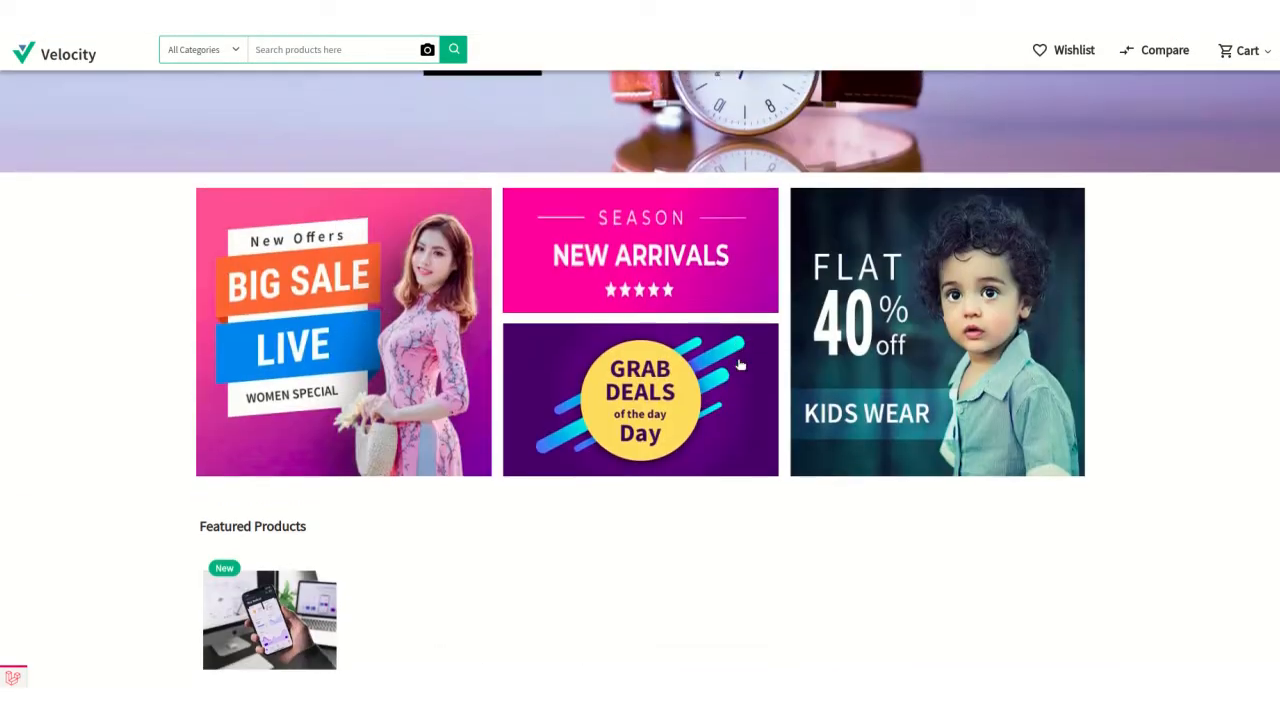
{"action": "scroll", "coordinate": [477, 363], "scroll_direction": "down", "scroll_amount": 2}
{"action": "left_click", "coordinate": [290, 388]}
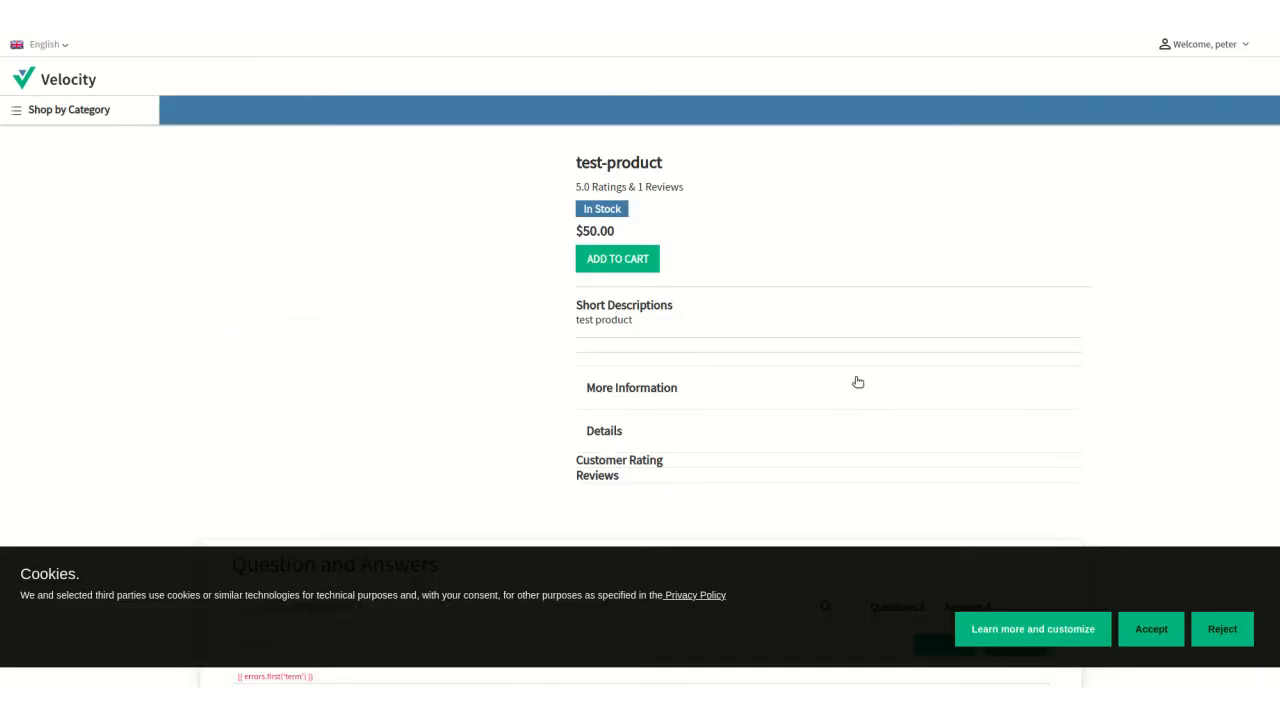
Open the form for asking a new question in test-product's Question and Answers section.
{"action": "scroll", "coordinate": [1010, 458], "scroll_direction": "down", "scroll_amount": 2}
{"action": "scroll", "coordinate": [1010, 458], "scroll_direction": "down", "scroll_amount": 7}
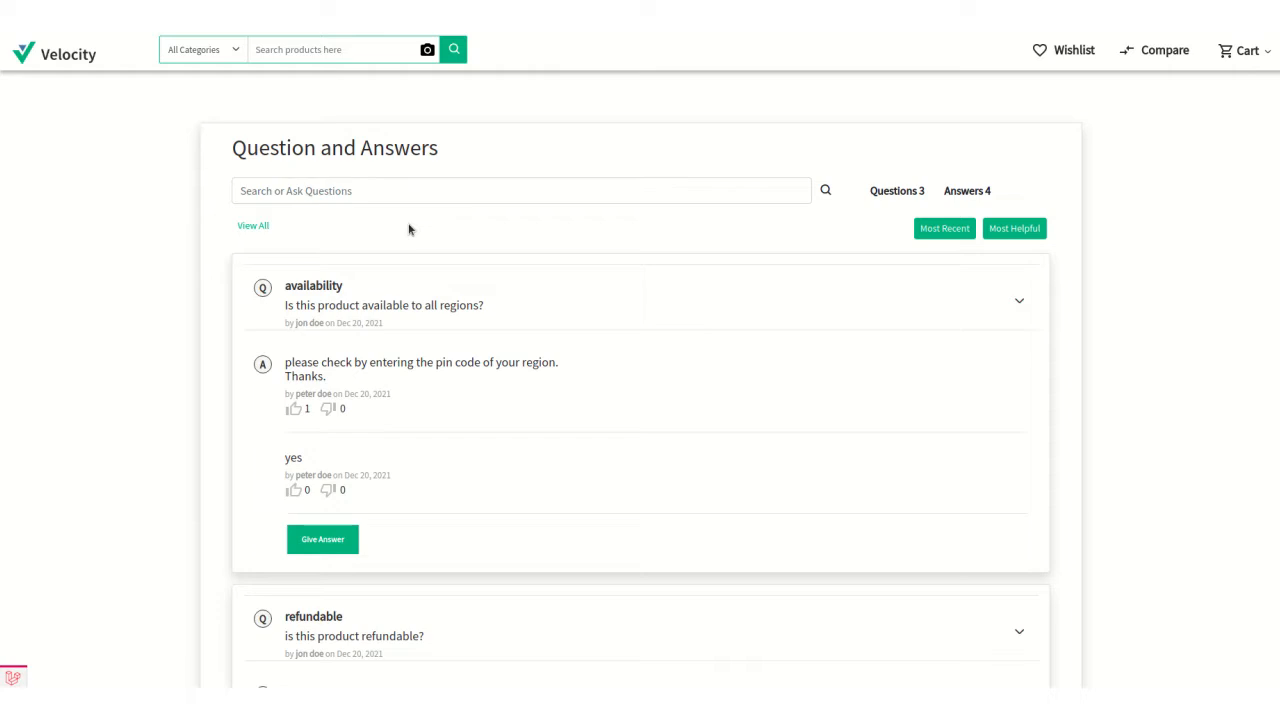
{"action": "scroll", "coordinate": [408, 229], "scroll_direction": "down", "scroll_amount": 2}
{"action": "scroll", "coordinate": [408, 229], "scroll_direction": "down", "scroll_amount": 8}
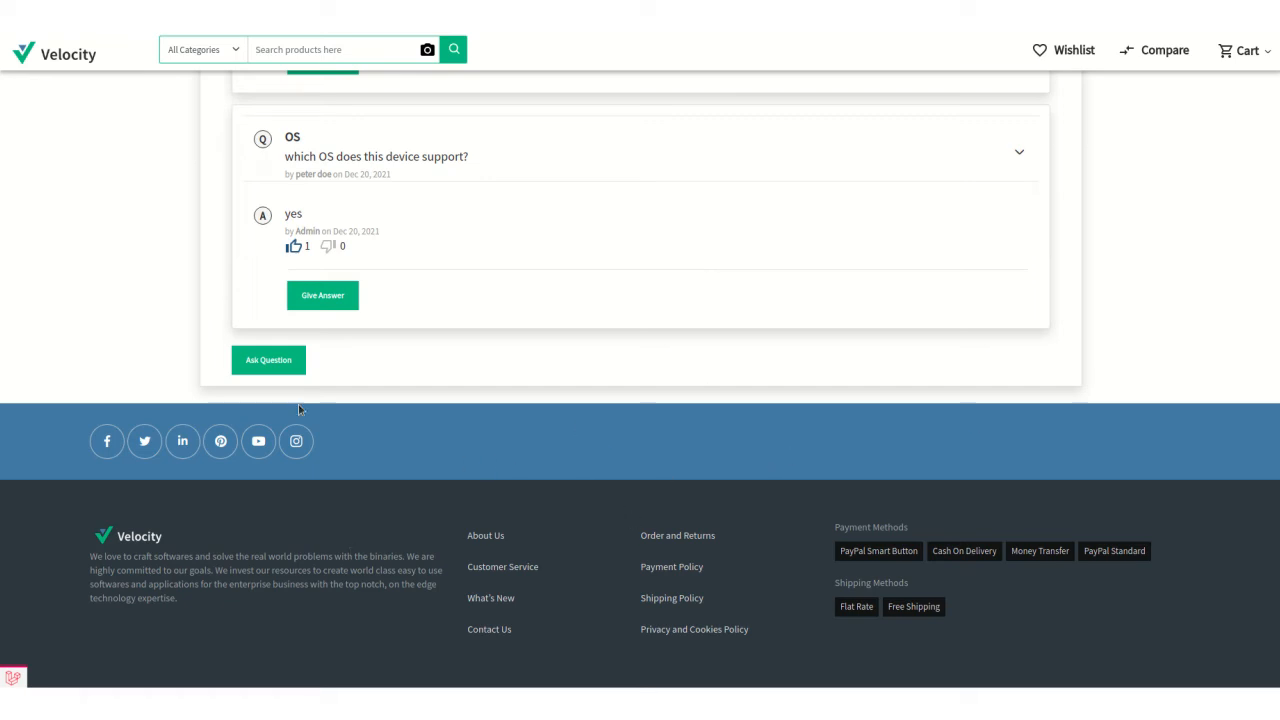
{"action": "left_click", "coordinate": [280, 361]}
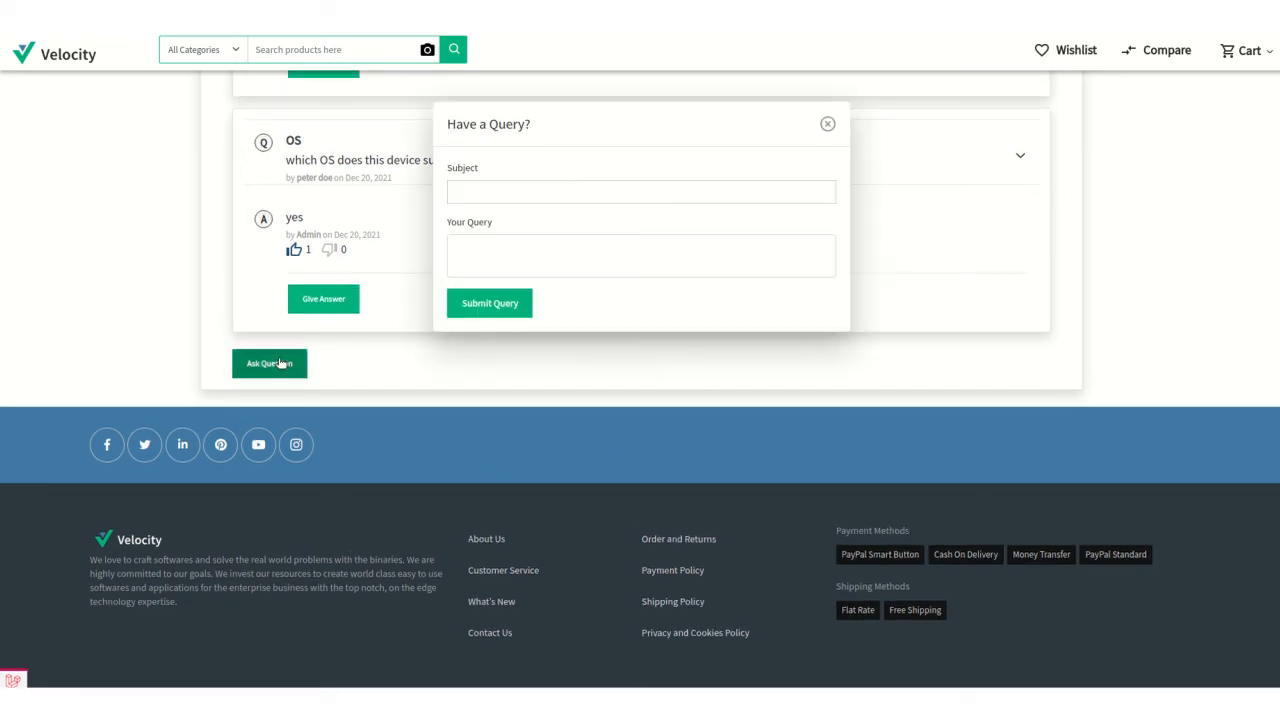
Submit a query with the subject "OS version" and the text "which OS version?".
{"action": "left_click", "coordinate": [475, 197]}
{"action": "type", "text": "OS"}
{"action": "key", "text": "BackSpace"}
{"action": "type", "text": "S version"}
{"action": "left_click", "coordinate": [500, 255]}
{"action": "type", "text": "which OS version"}
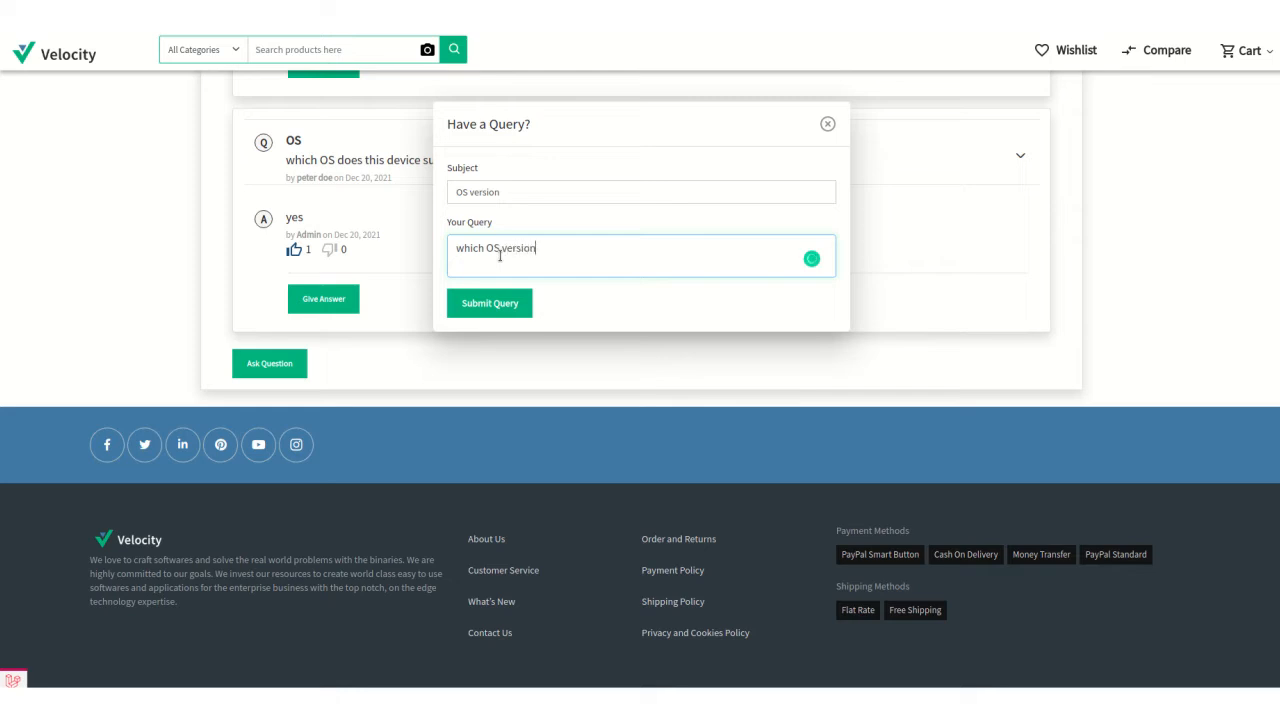
{"action": "type", "text": "?"}
{"action": "left_click", "coordinate": [489, 305]}
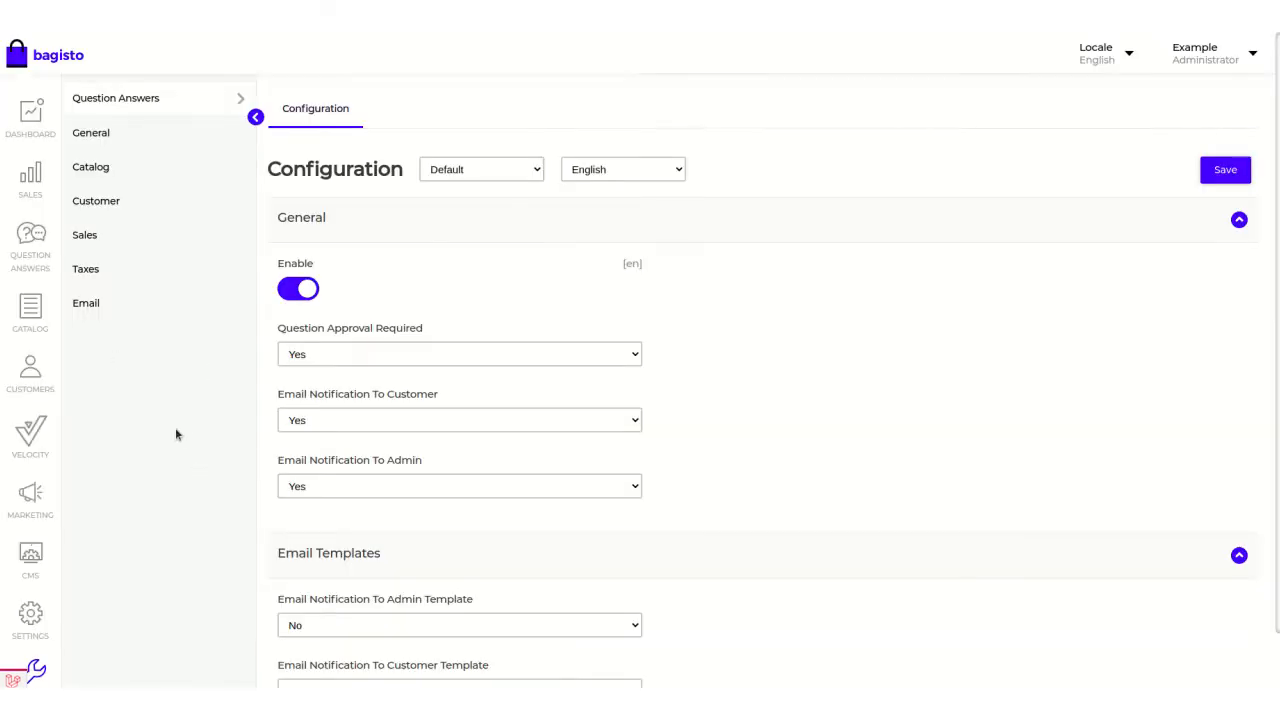
In the Bagisto admin, set the "OS version" question's status to Active and save it.
{"action": "left_click", "coordinate": [31, 240]}
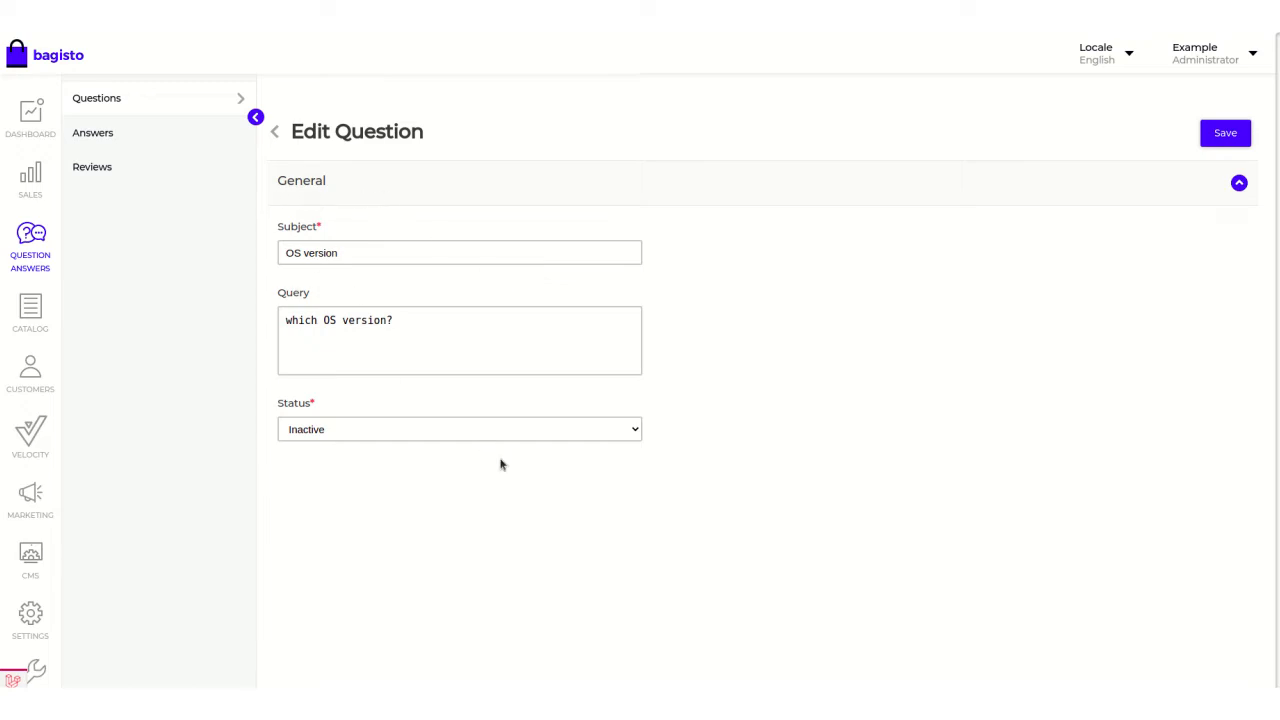
{"action": "left_click", "coordinate": [352, 432]}
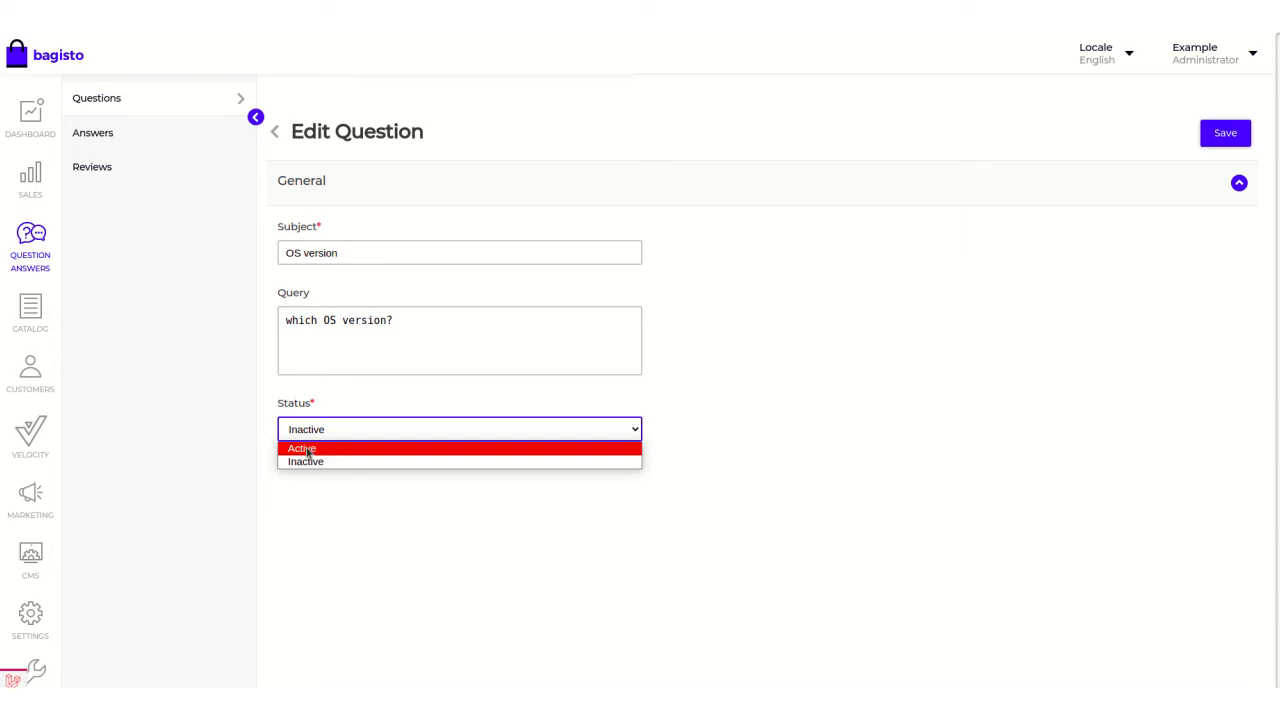
{"action": "left_click", "coordinate": [308, 449]}
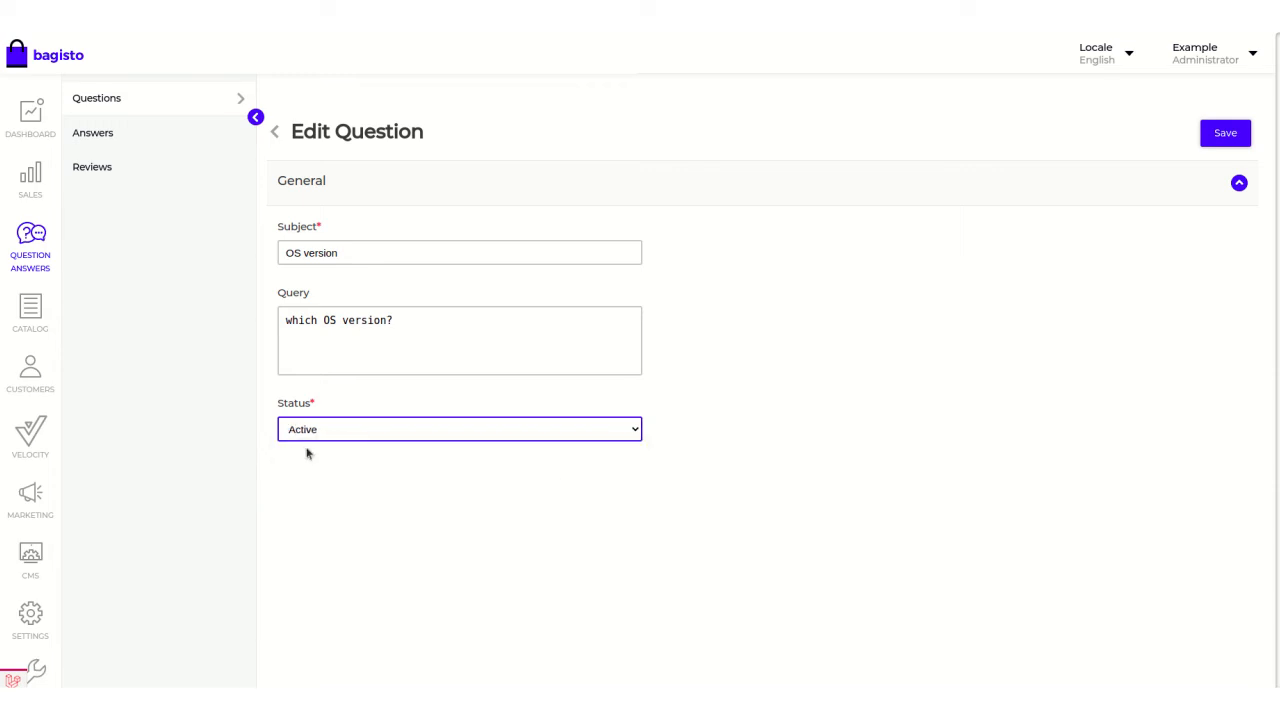
{"action": "left_click", "coordinate": [1226, 133]}
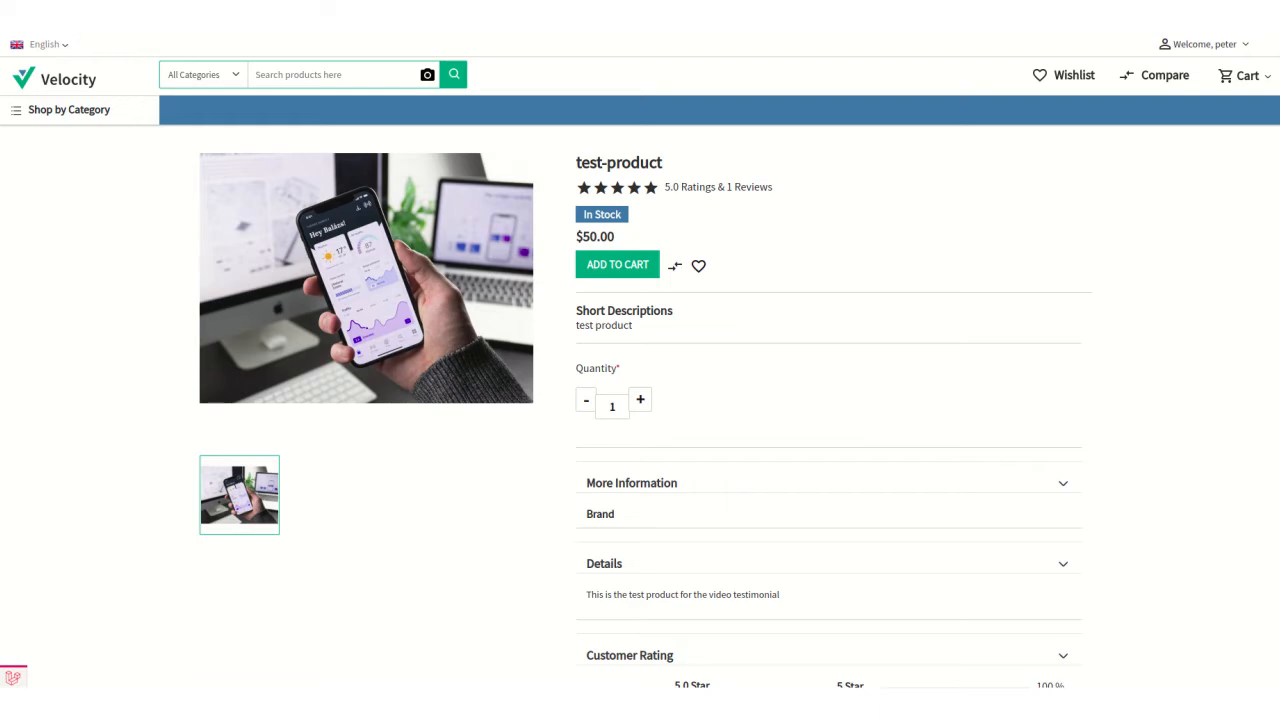
Reload the storefront's test-product page and check its Question and Answers section for the "OS version" question.
{"action": "key", "text": "F5"}
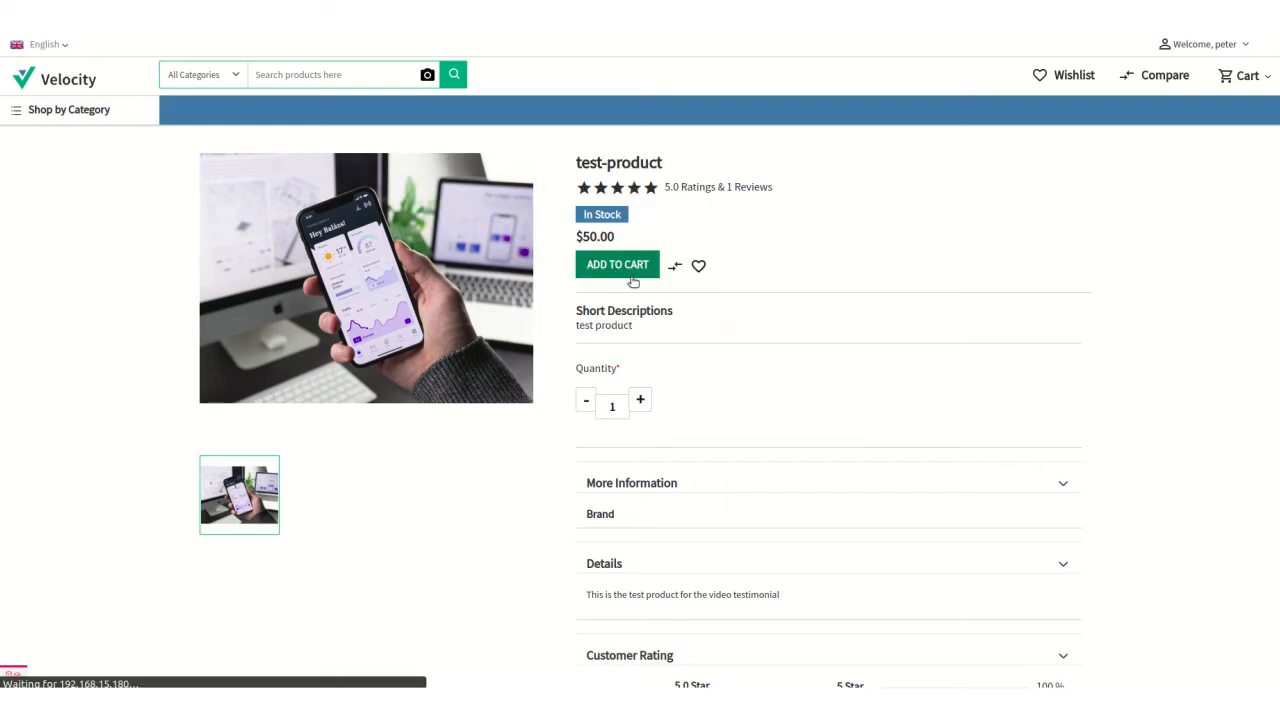
{"action": "scroll", "coordinate": [700, 388], "scroll_direction": "down", "scroll_amount": 3}
{"action": "scroll", "coordinate": [700, 388], "scroll_direction": "down", "scroll_amount": 13}
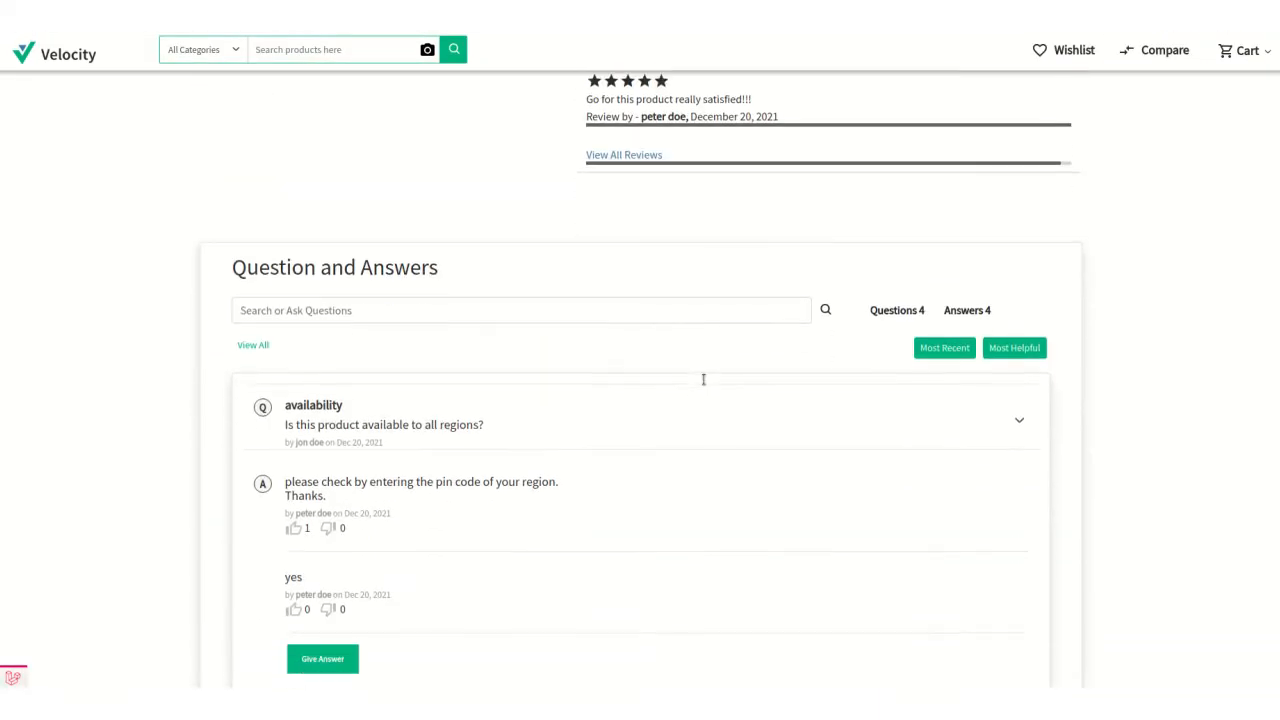
{"action": "scroll", "coordinate": [715, 384], "scroll_direction": "down", "scroll_amount": 3}
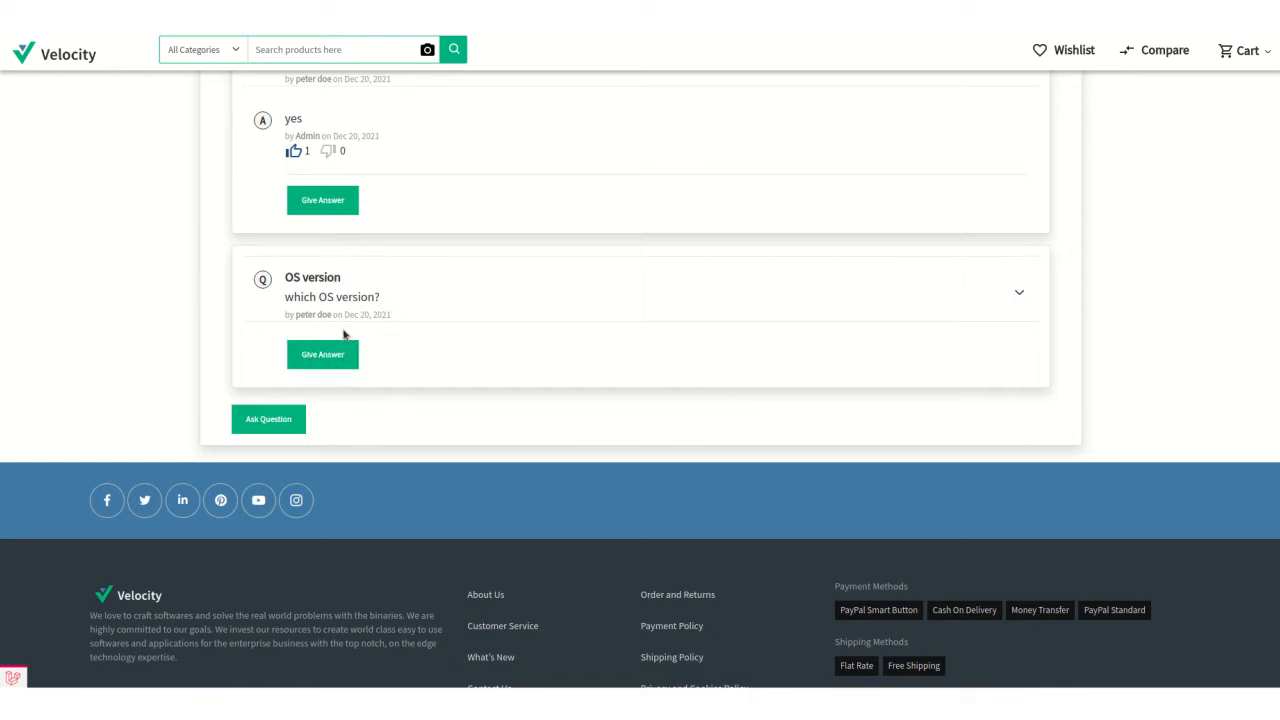
{"action": "scroll", "coordinate": [385, 332], "scroll_direction": "up", "scroll_amount": 1}
{"action": "scroll", "coordinate": [387, 334], "scroll_direction": "up", "scroll_amount": 9}
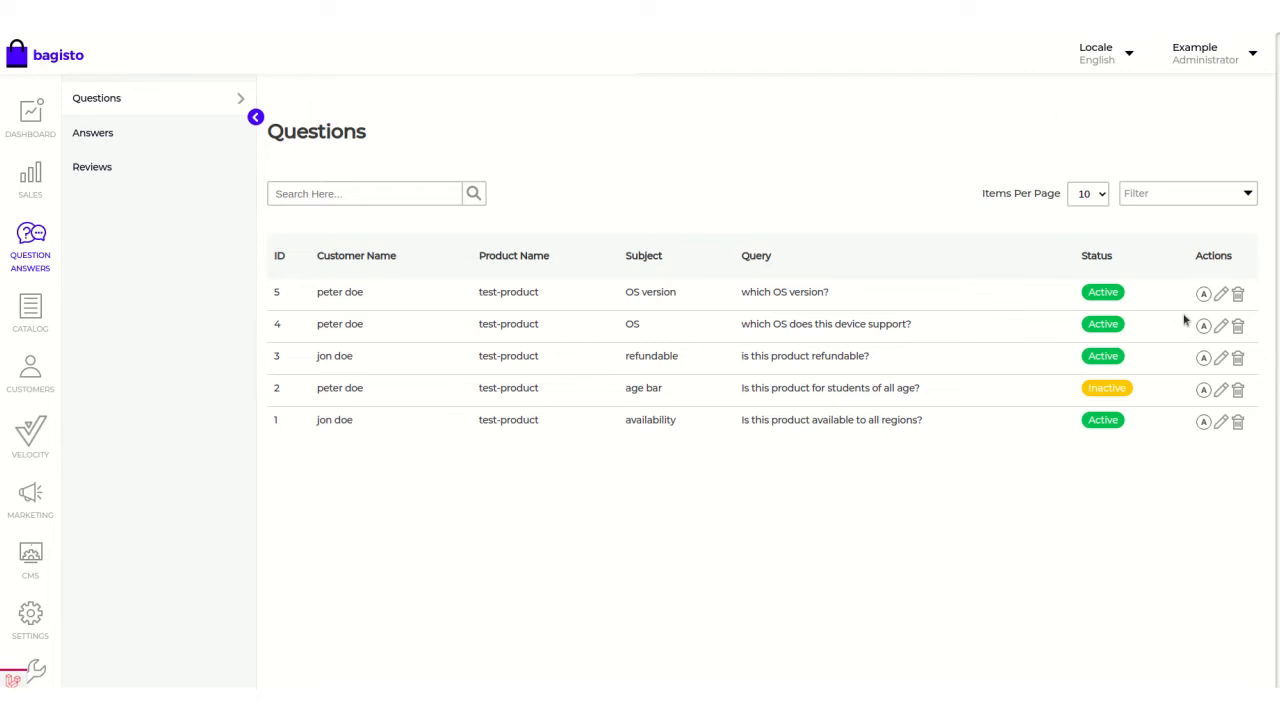
Add the answer "1.2" with status Active to the "OS version" question and save it.
{"action": "left_click", "coordinate": [1192, 357]}
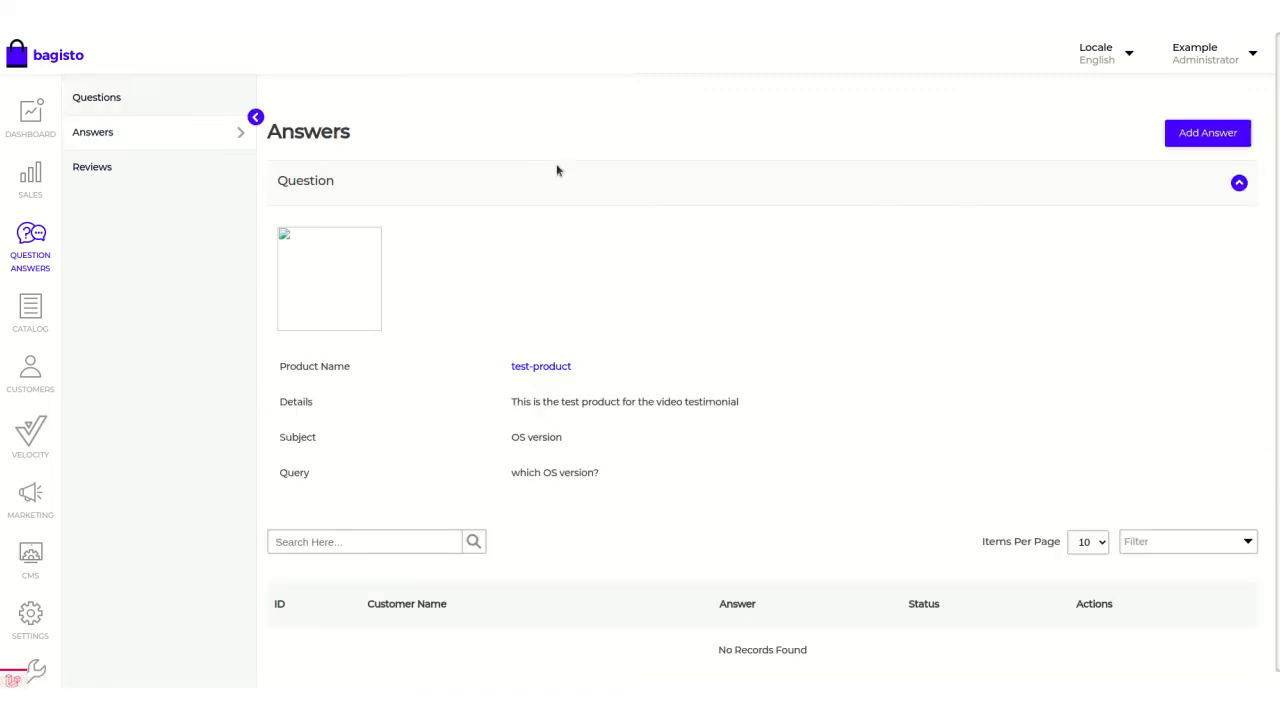
{"action": "scroll", "coordinate": [600, 252], "scroll_direction": "down", "scroll_amount": 1}
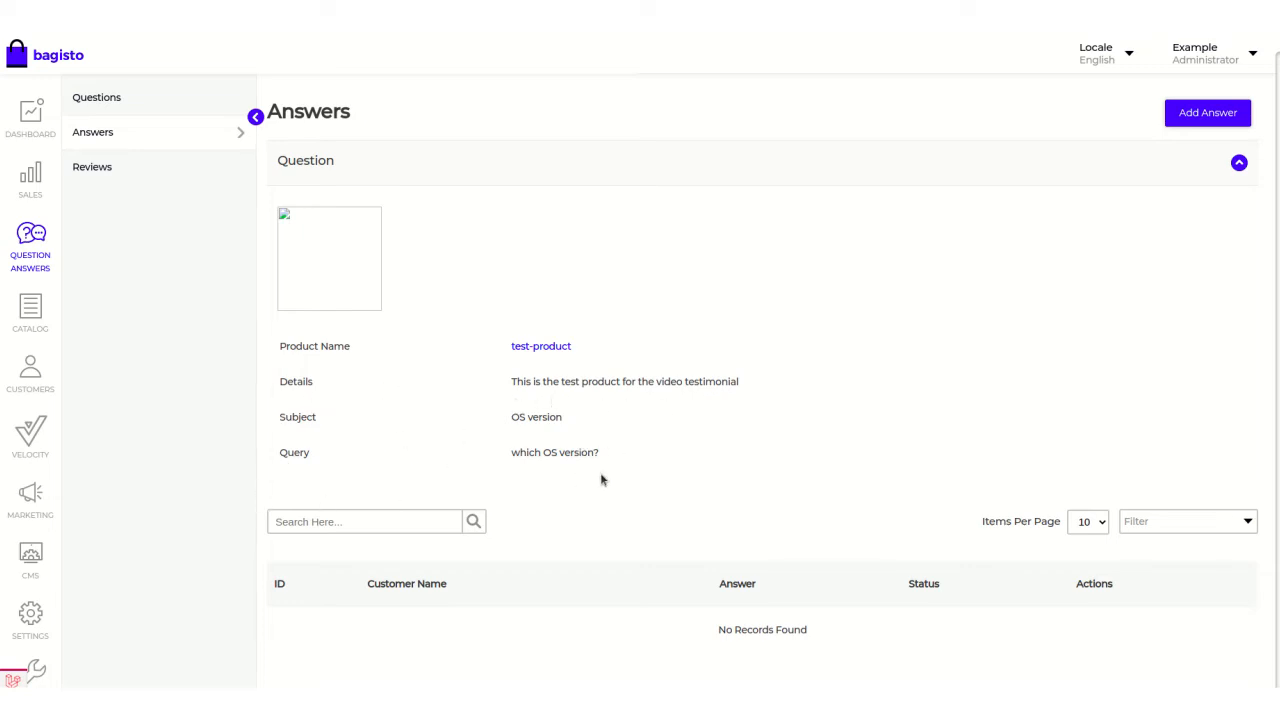
{"action": "scroll", "coordinate": [974, 414], "scroll_direction": "up", "scroll_amount": 1}
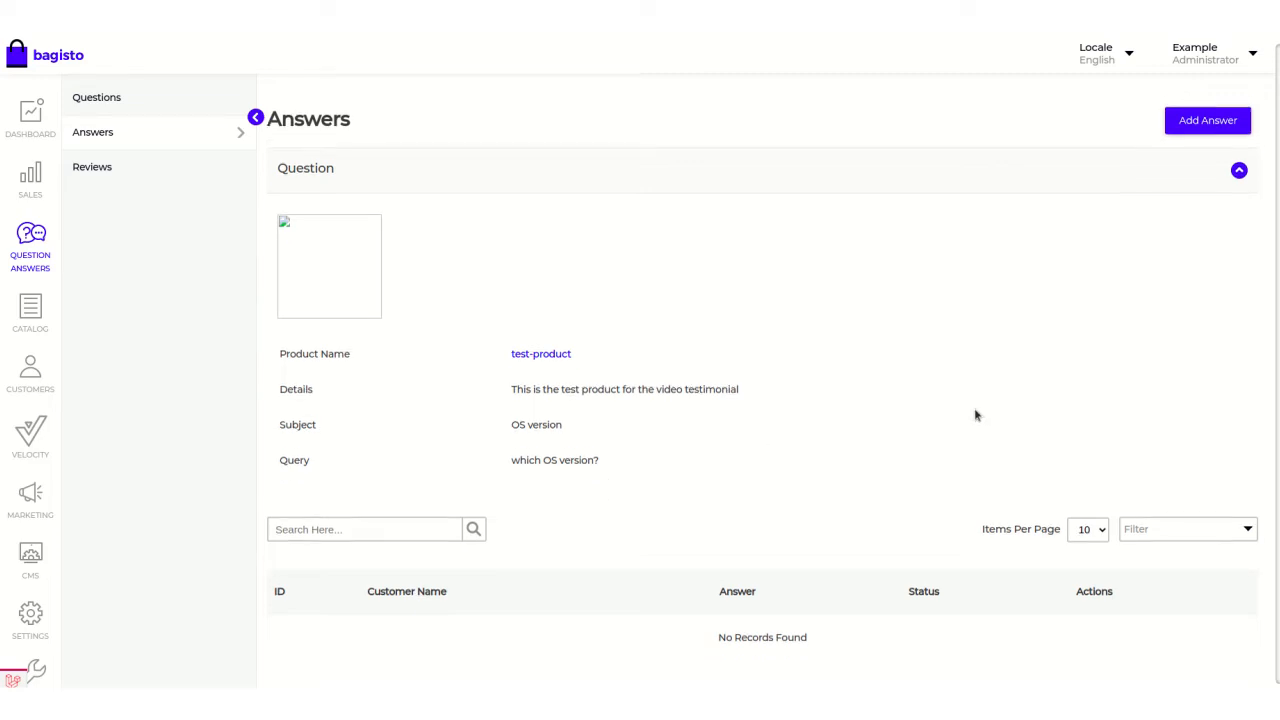
{"action": "left_click", "coordinate": [1196, 144]}
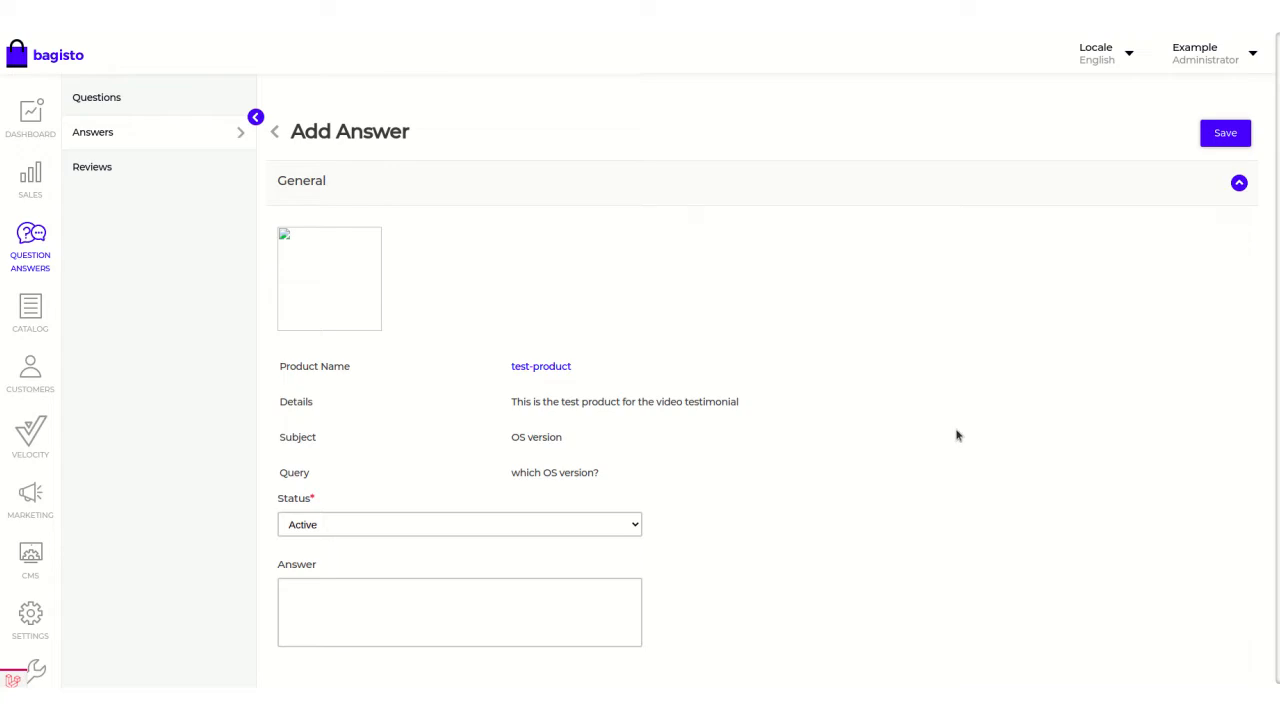
{"action": "scroll", "coordinate": [895, 441], "scroll_direction": "down", "scroll_amount": 1}
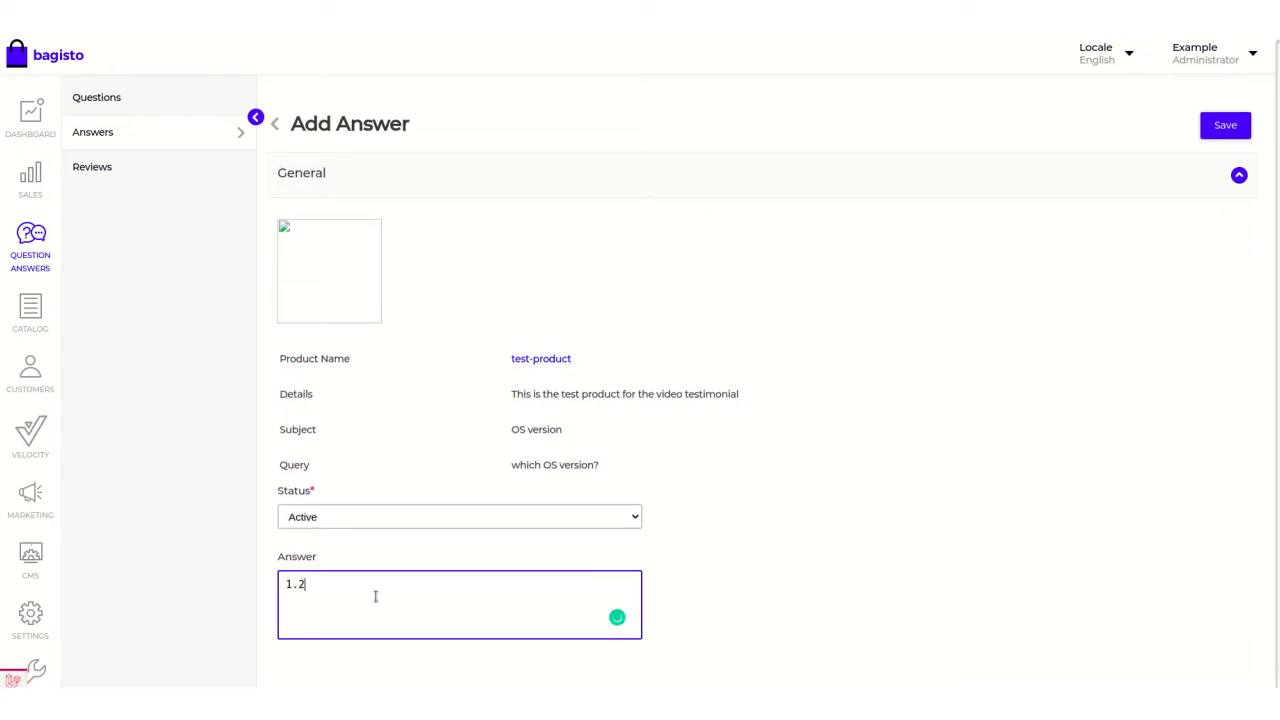
{"action": "left_click", "coordinate": [342, 520]}
{"action": "left_click", "coordinate": [336, 534]}
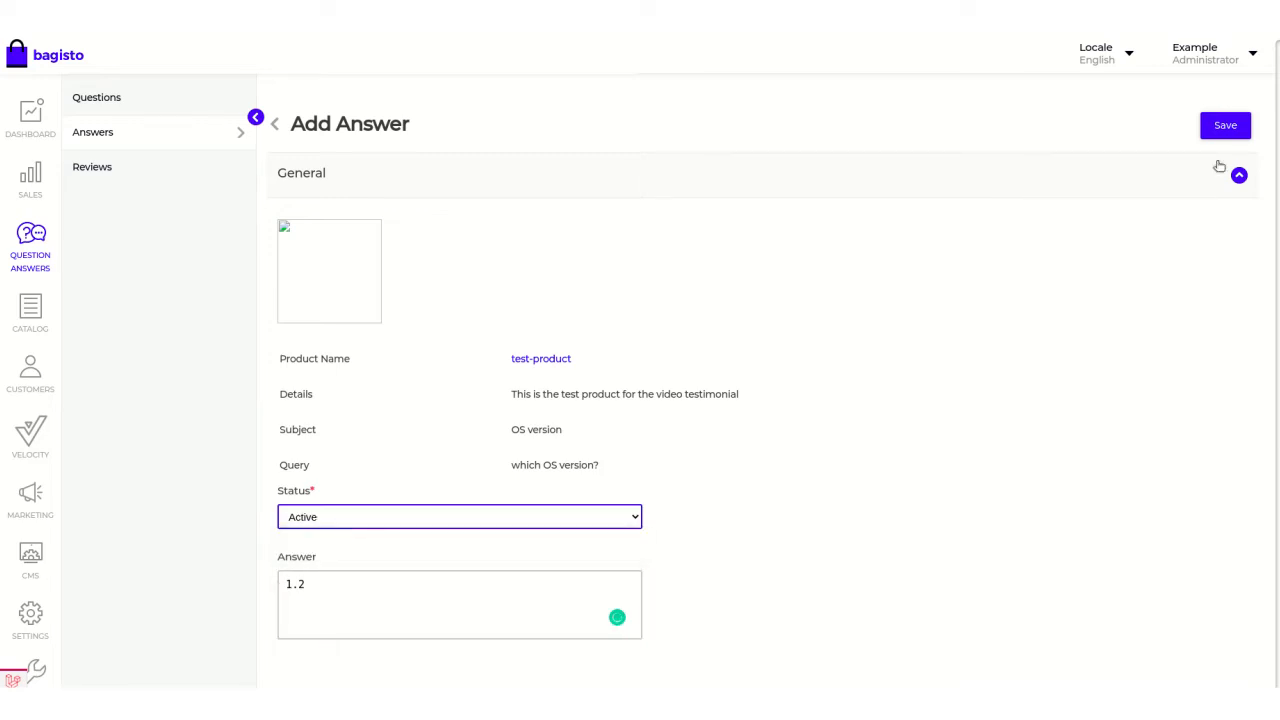
{"action": "left_click", "coordinate": [1225, 126]}
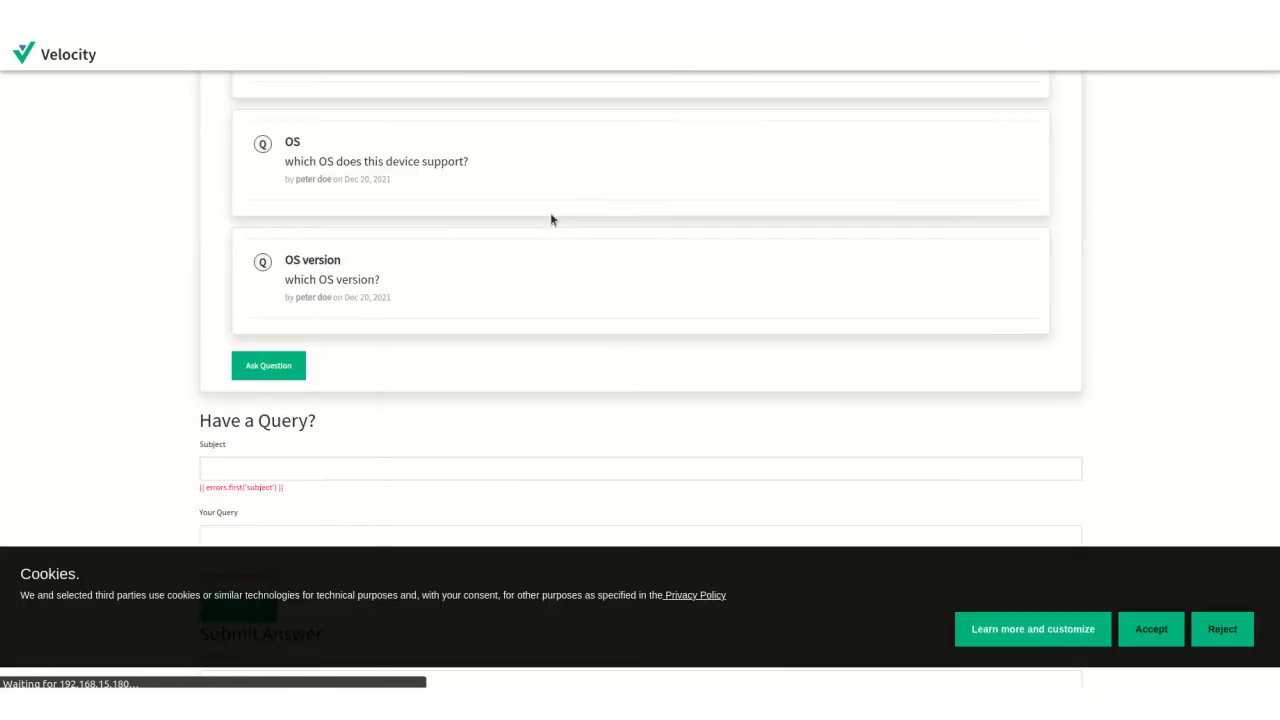
Reload the storefront's test-product page and check the admin's answer under the "OS version" question.
{"action": "scroll", "coordinate": [473, 258], "scroll_direction": "down", "scroll_amount": 8}
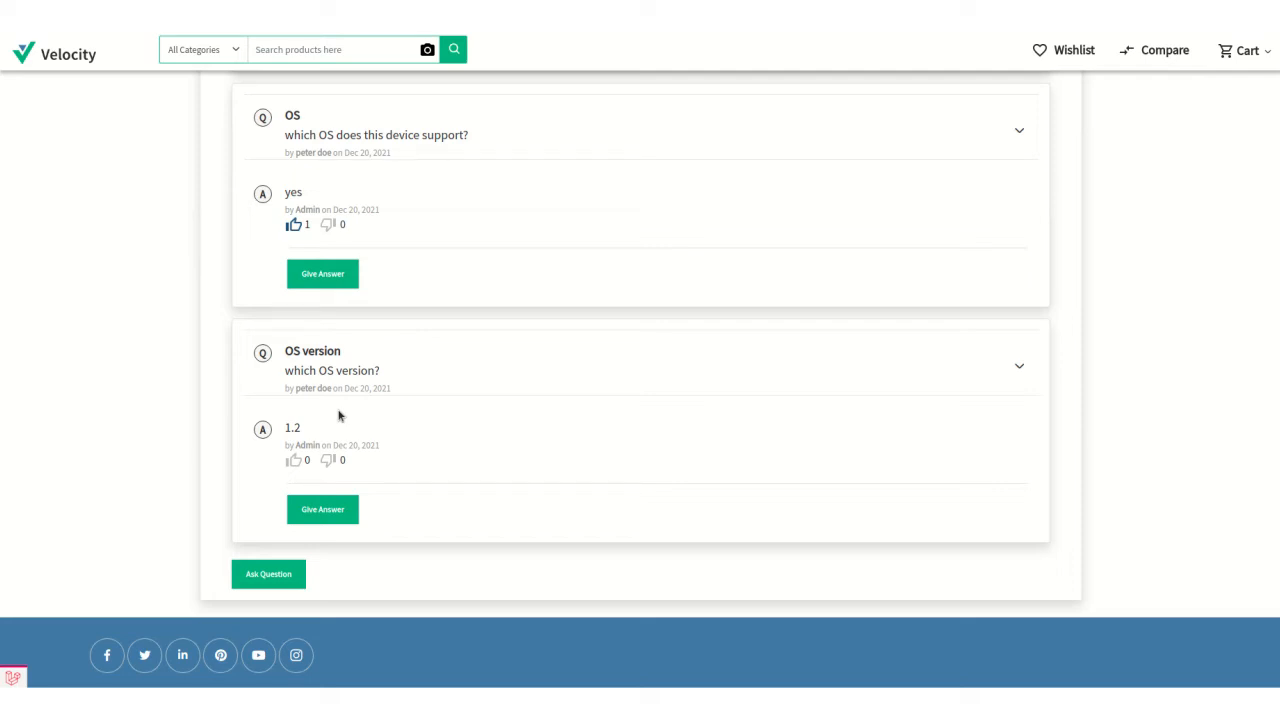
{"action": "scroll", "coordinate": [338, 415], "scroll_direction": "up", "scroll_amount": 2}
{"action": "scroll", "coordinate": [471, 434], "scroll_direction": "down", "scroll_amount": 2}
{"action": "scroll", "coordinate": [526, 449], "scroll_direction": "up", "scroll_amount": 4}
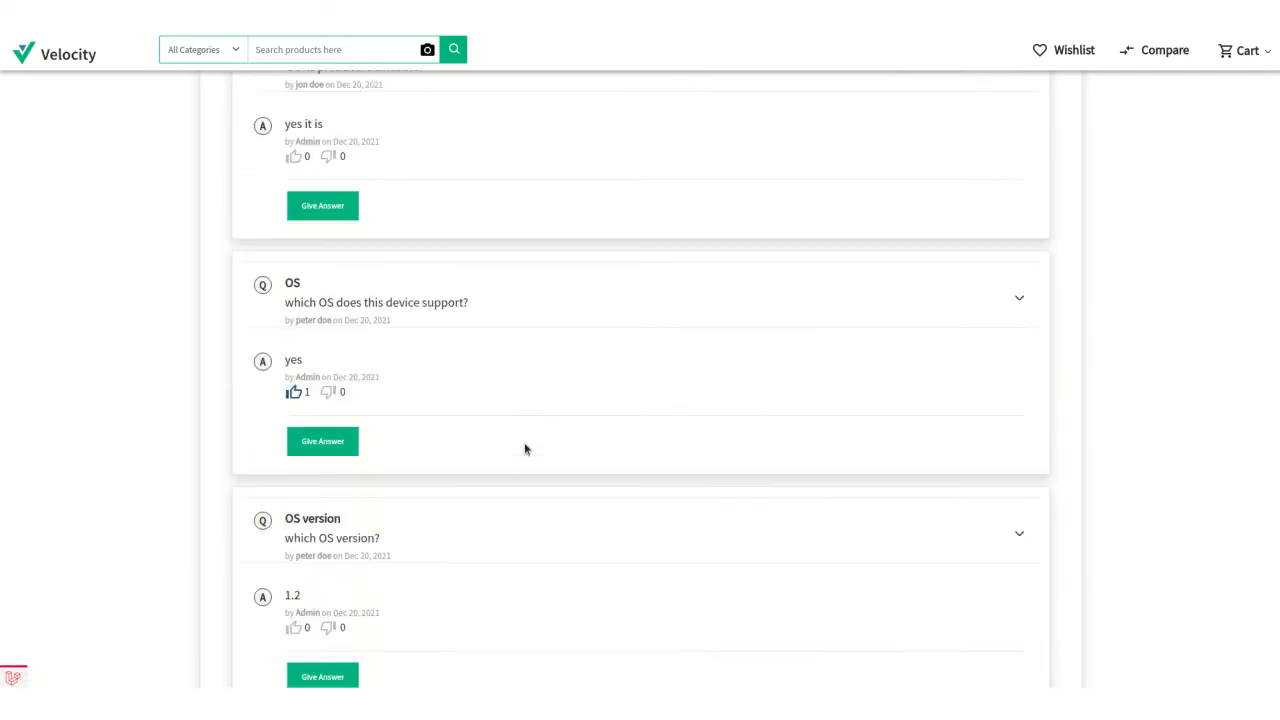
{"action": "scroll", "coordinate": [526, 449], "scroll_direction": "up", "scroll_amount": 15}
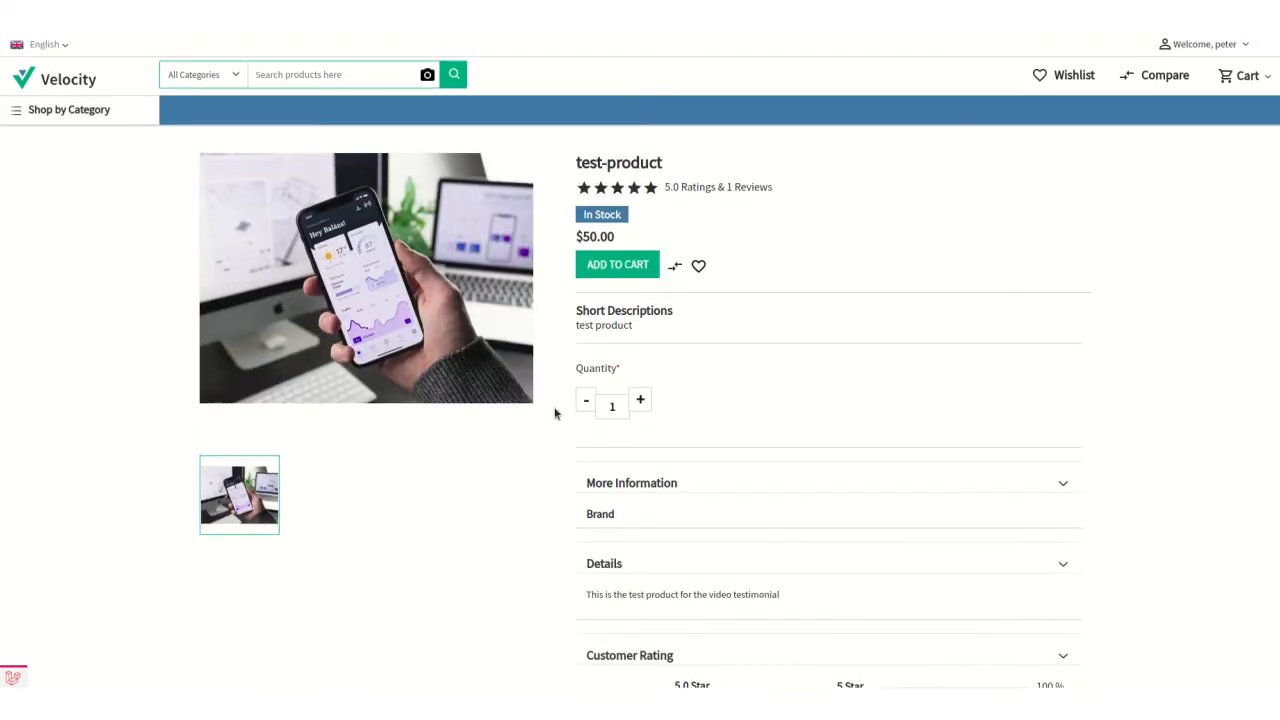
Log out of the storefront and sign in as another customer with the saved e-mail and account password.
{"action": "left_click", "coordinate": [1237, 46]}
{"action": "left_click", "coordinate": [1158, 174]}
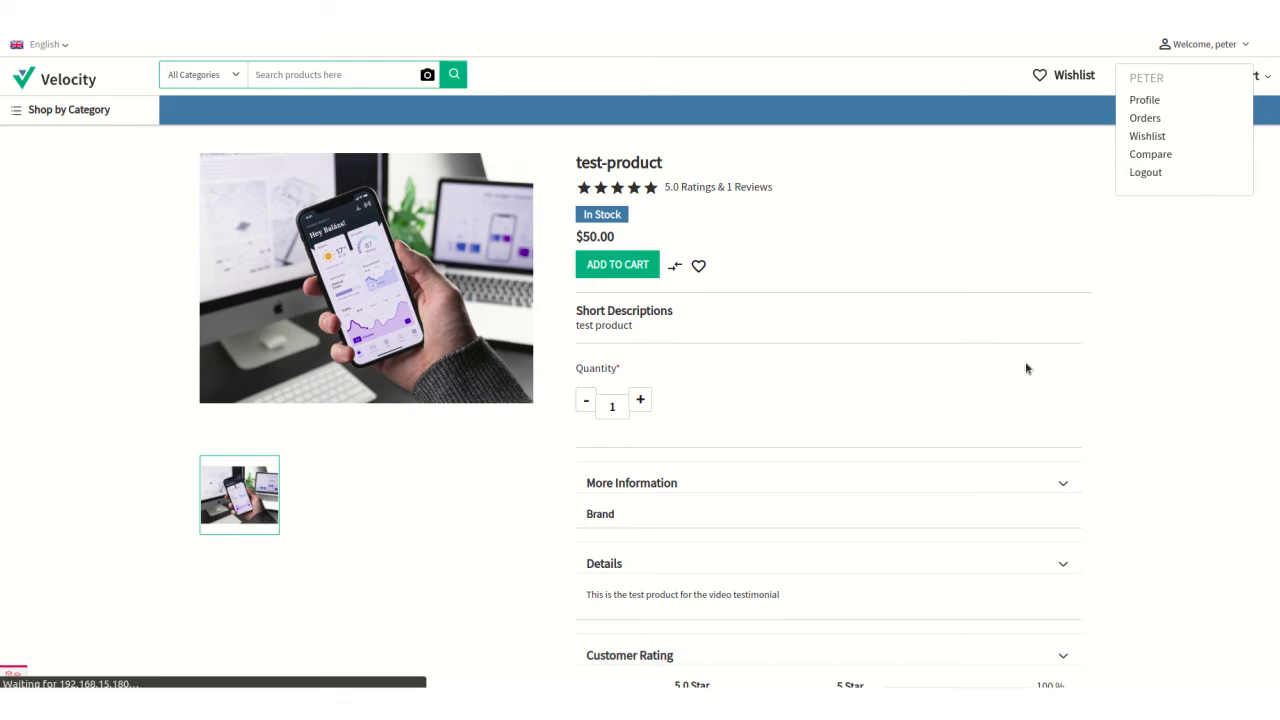
{"action": "scroll", "coordinate": [503, 503], "scroll_direction": "down", "scroll_amount": 3}
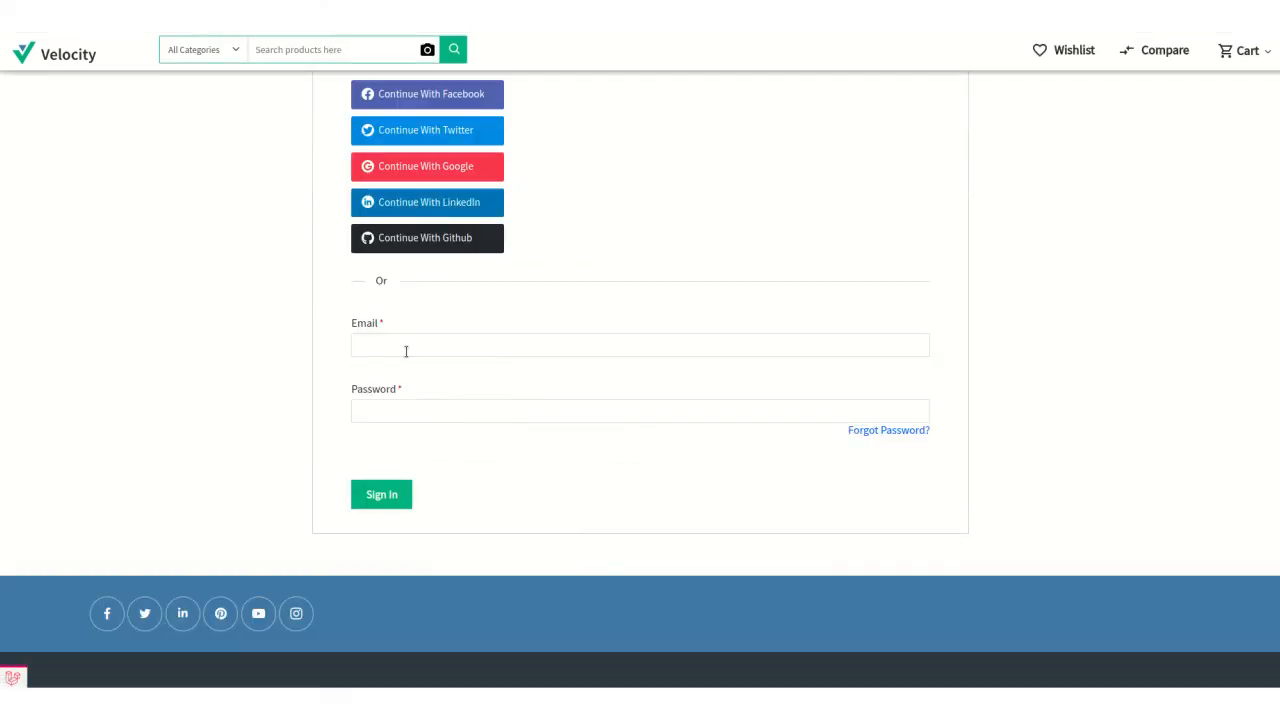
{"action": "left_click", "coordinate": [410, 345]}
{"action": "left_click", "coordinate": [424, 422]}
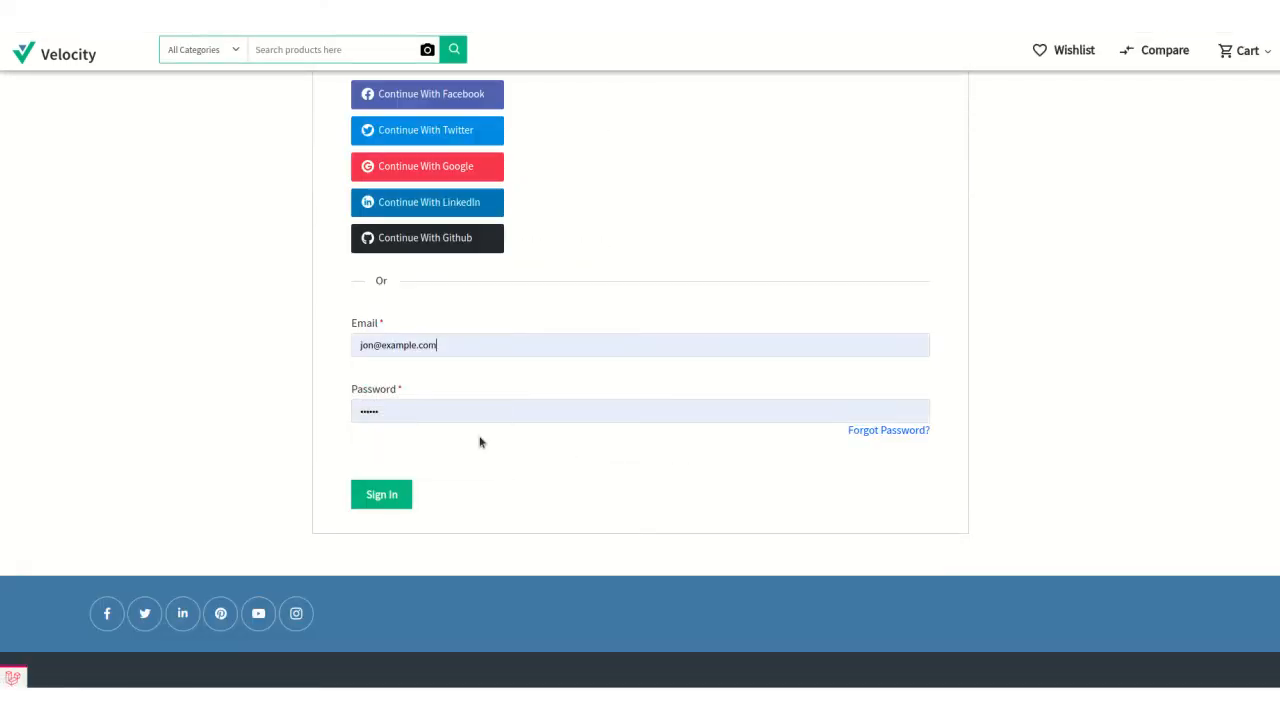
{"action": "left_click", "coordinate": [385, 496]}
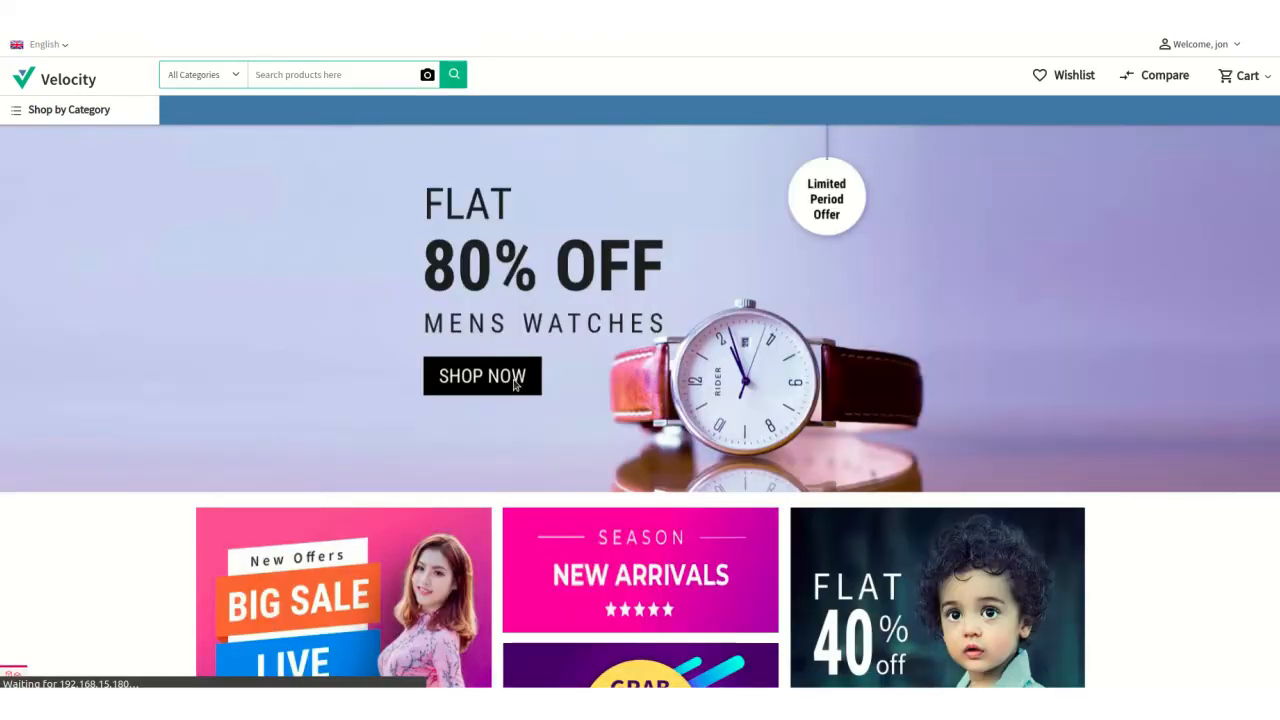
Open the featured test-product and submit the answer "1.2" to its "OS version" question.
{"action": "scroll", "coordinate": [512, 386], "scroll_direction": "down", "scroll_amount": 7}
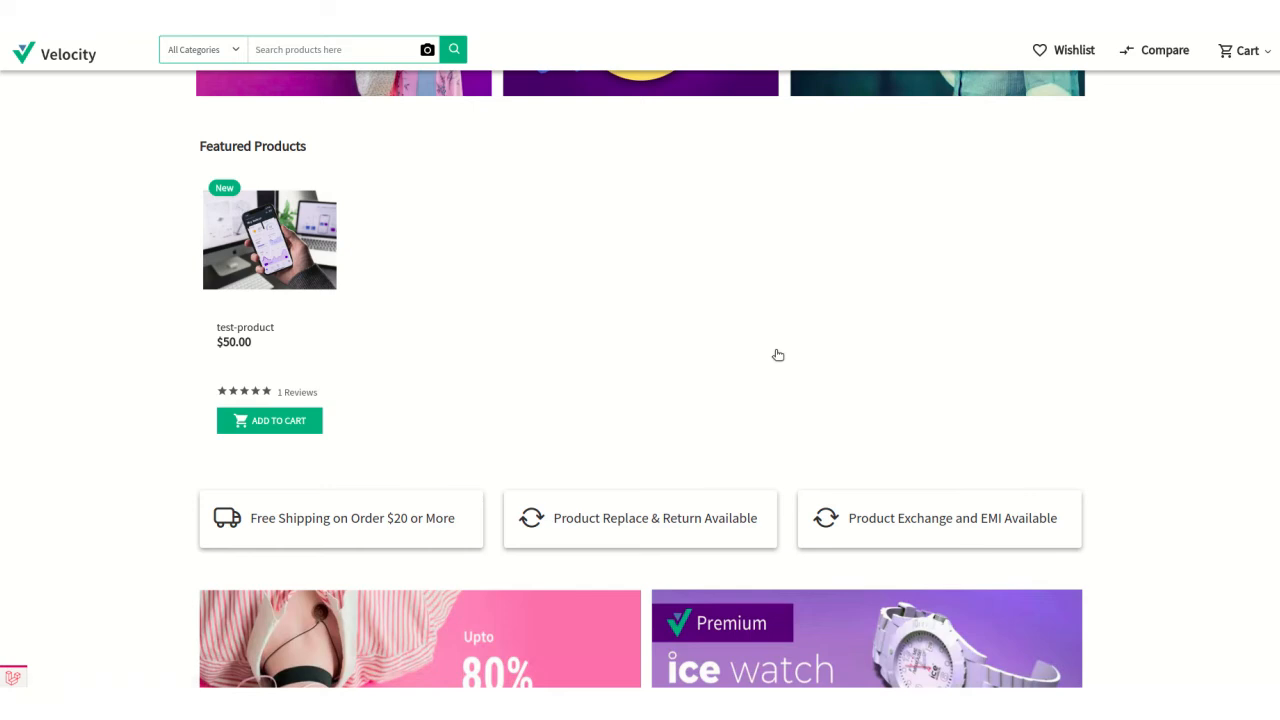
{"action": "left_click", "coordinate": [778, 355]}
{"action": "scroll", "coordinate": [690, 356], "scroll_direction": "down", "scroll_amount": 15}
{"action": "scroll", "coordinate": [540, 490], "scroll_direction": "up", "scroll_amount": 2}
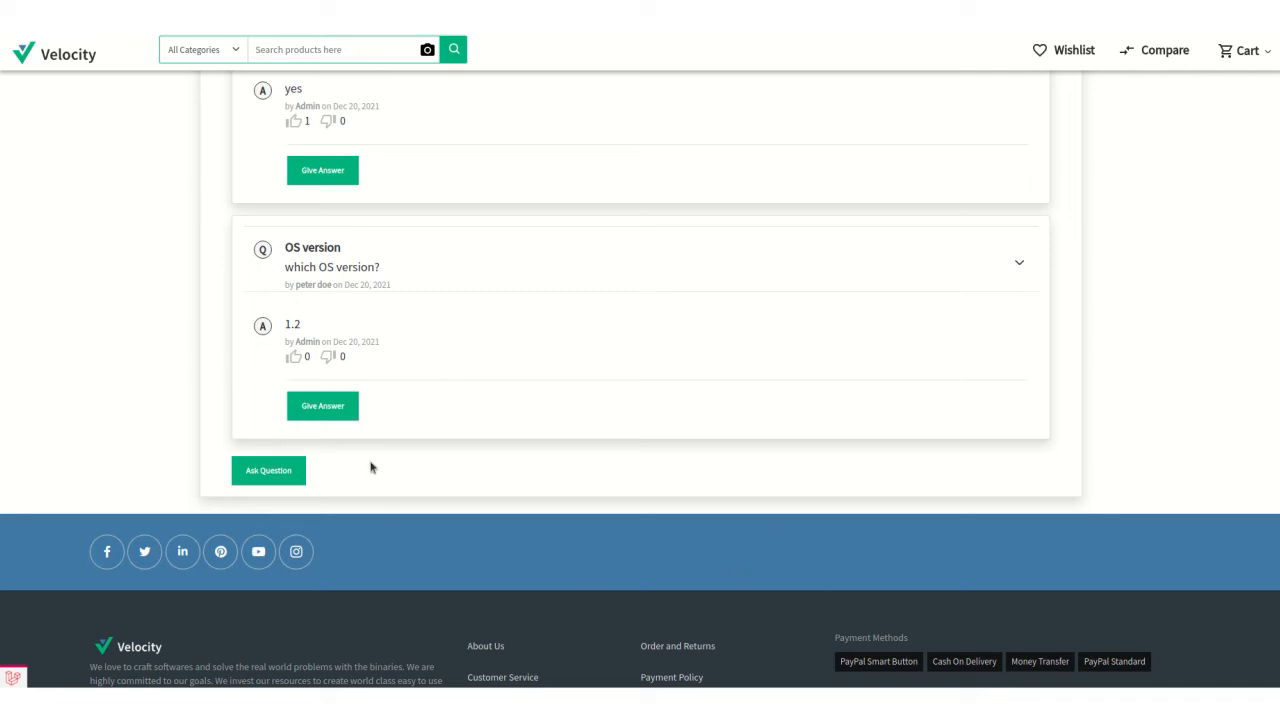
{"action": "left_click", "coordinate": [327, 413]}
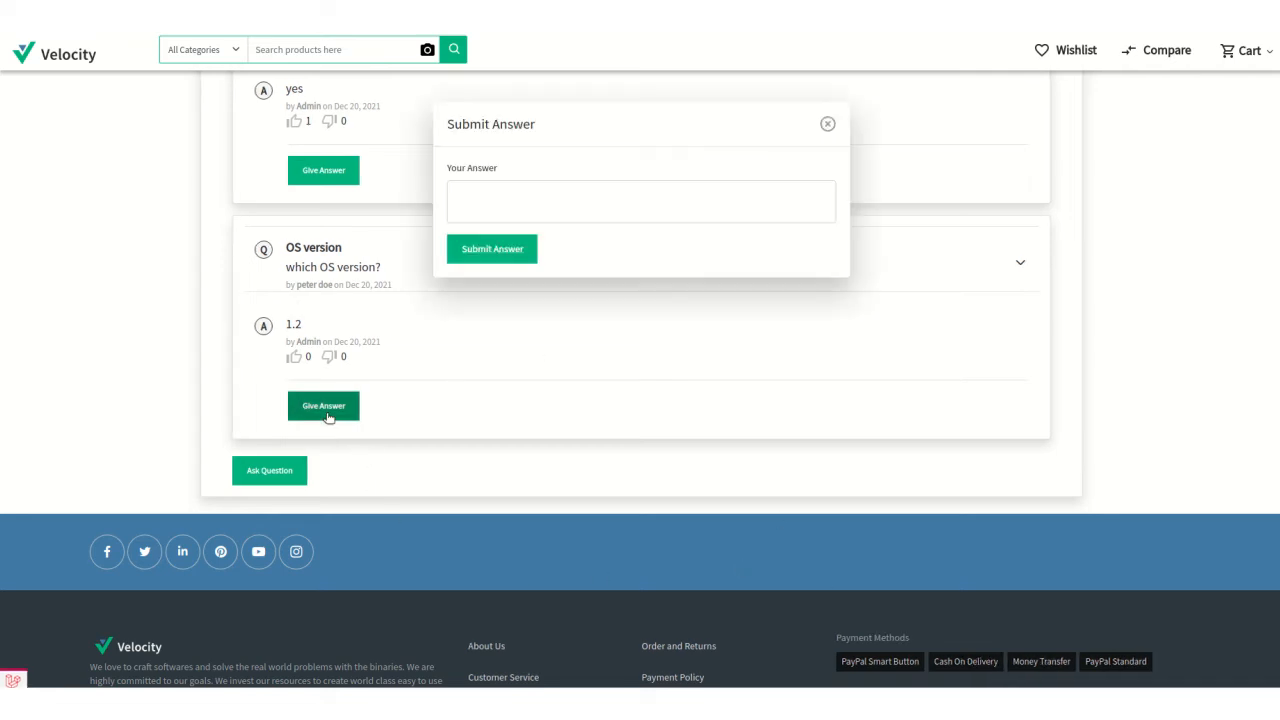
{"action": "left_click", "coordinate": [490, 191]}
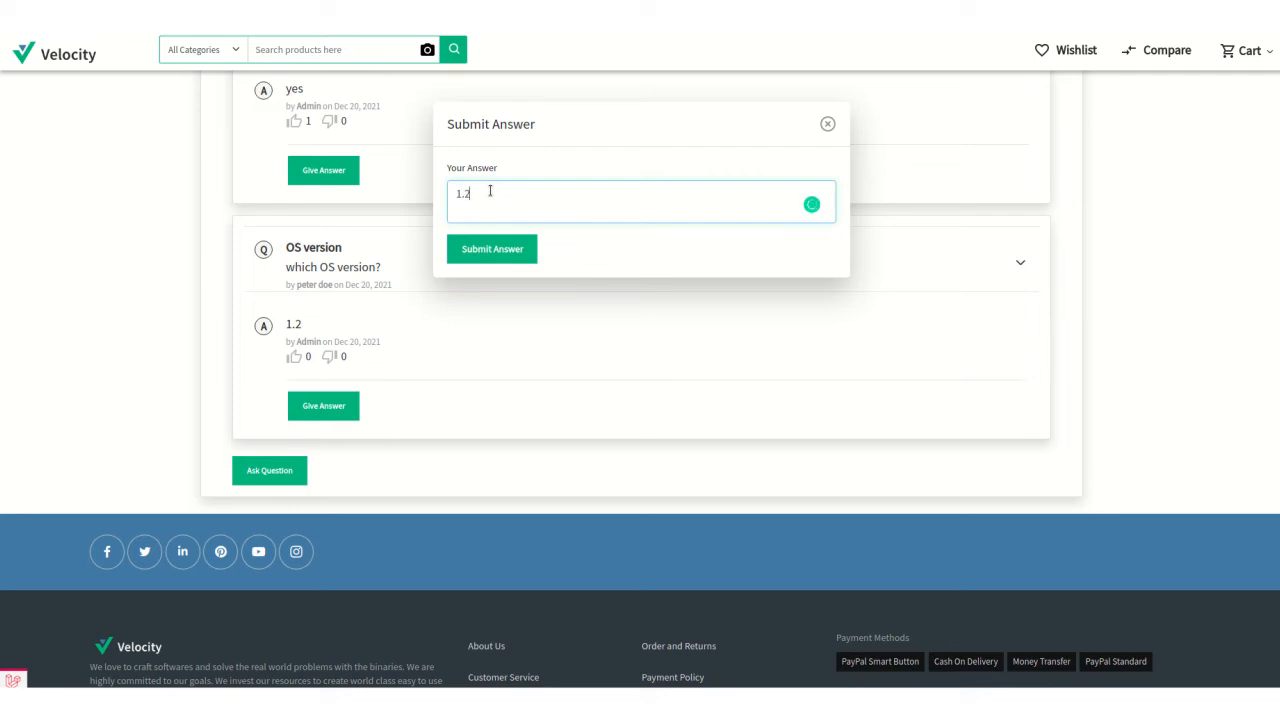
{"action": "left_click", "coordinate": [497, 251]}
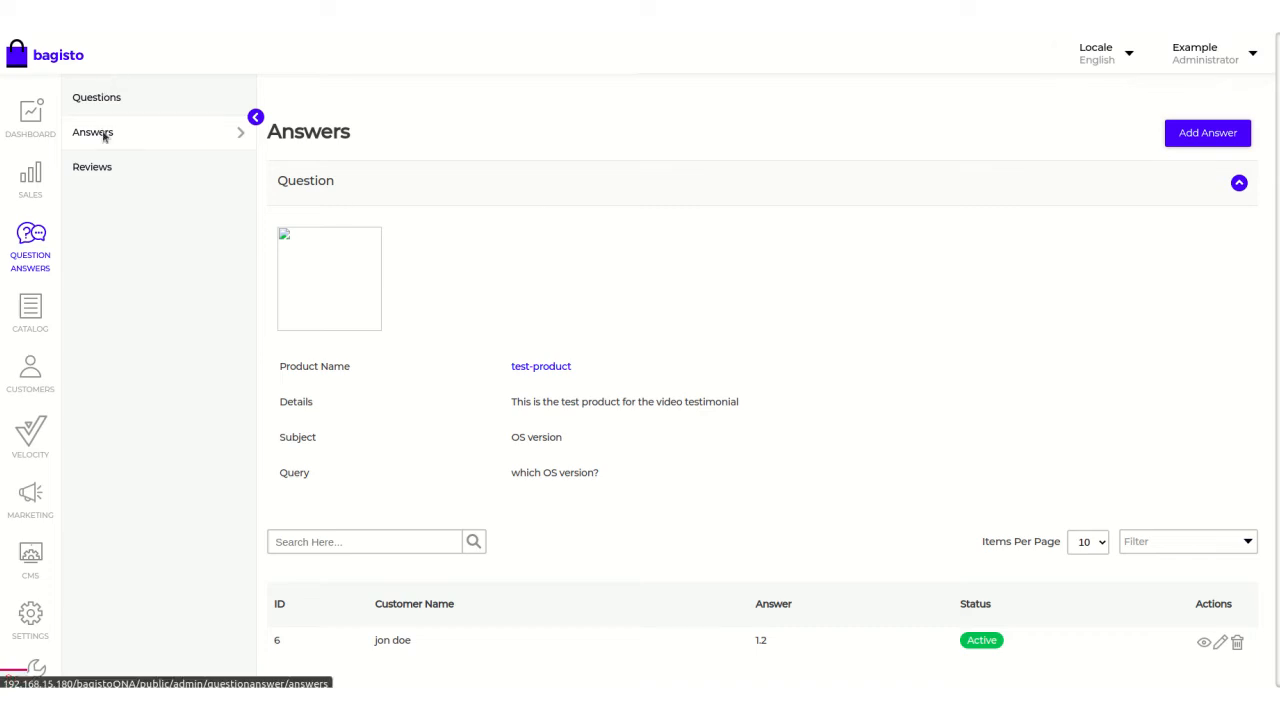
In the Bagisto admin, set the inactive "OS version" answer's status to Active, save it, and return to the answers list.
{"action": "left_click", "coordinate": [104, 137]}
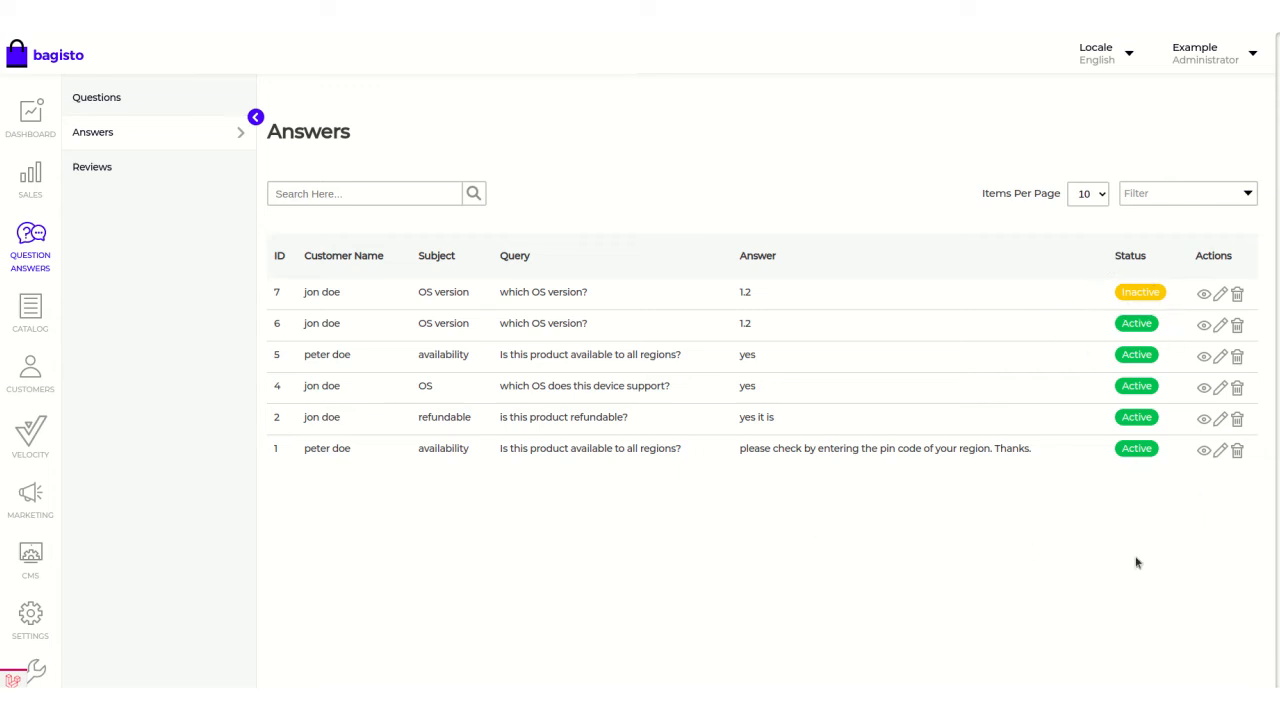
{"action": "left_click", "coordinate": [1221, 297]}
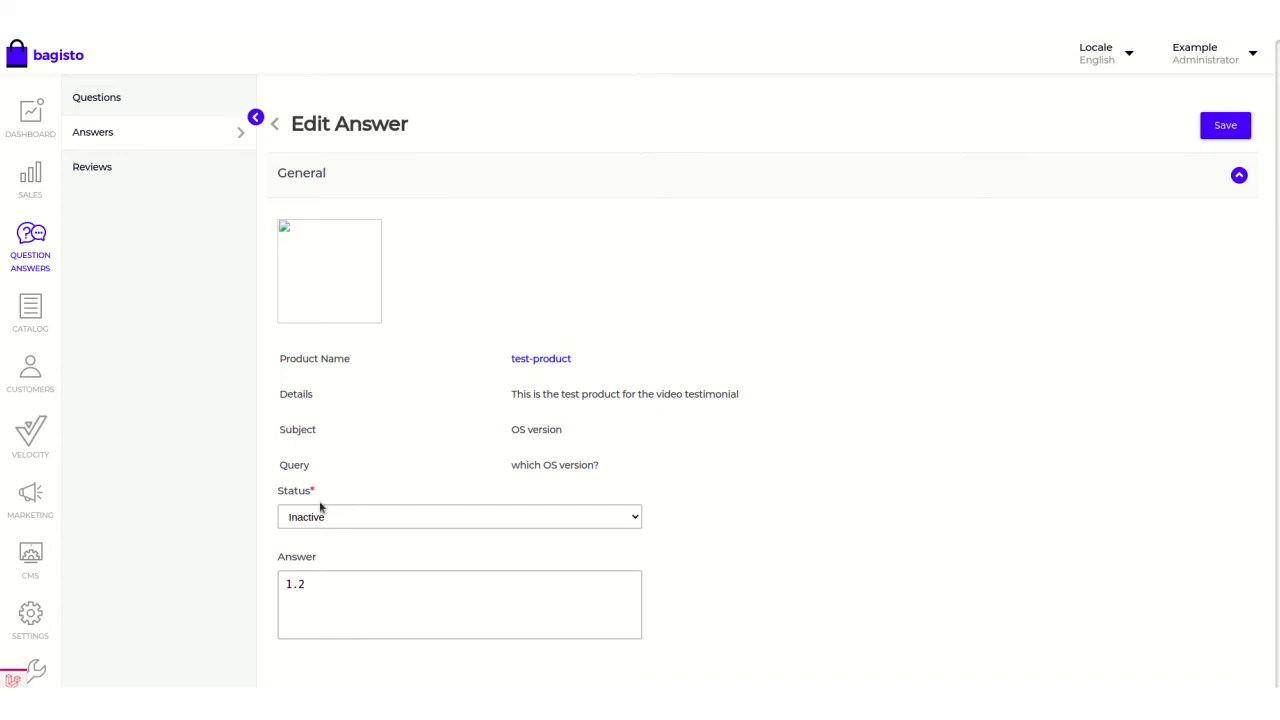
{"action": "left_click", "coordinate": [445, 520]}
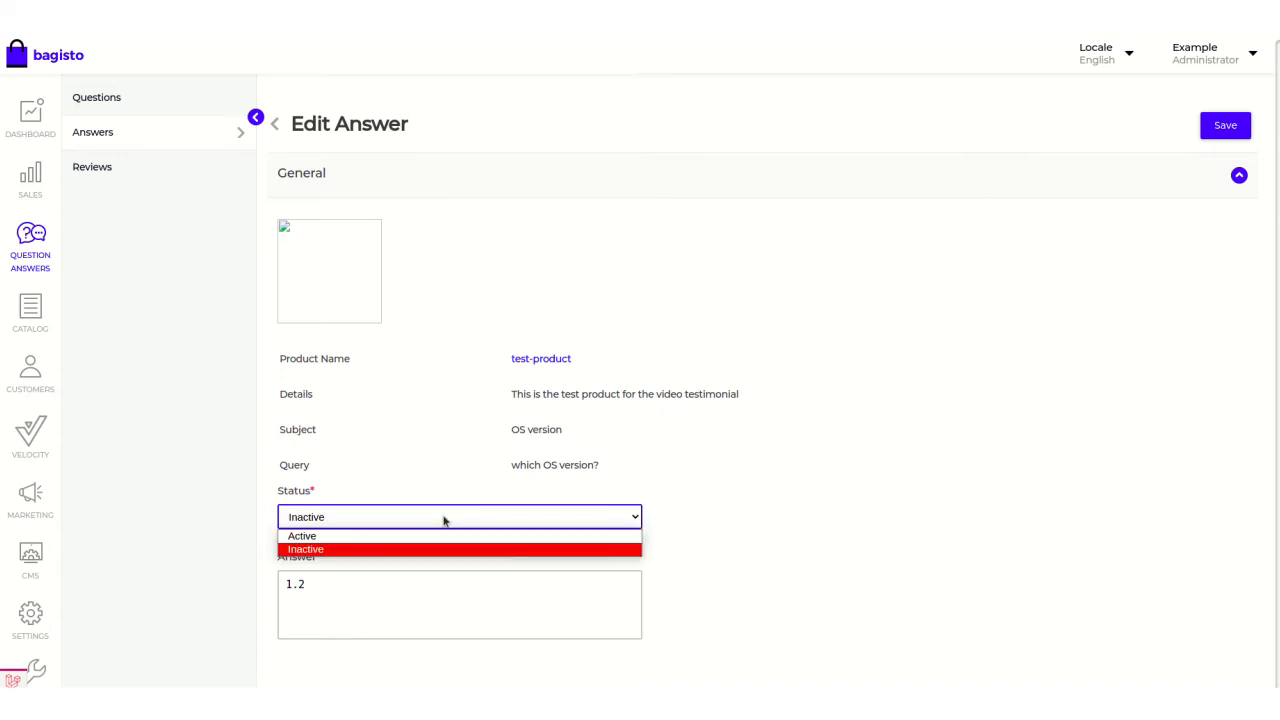
{"action": "left_click", "coordinate": [323, 536]}
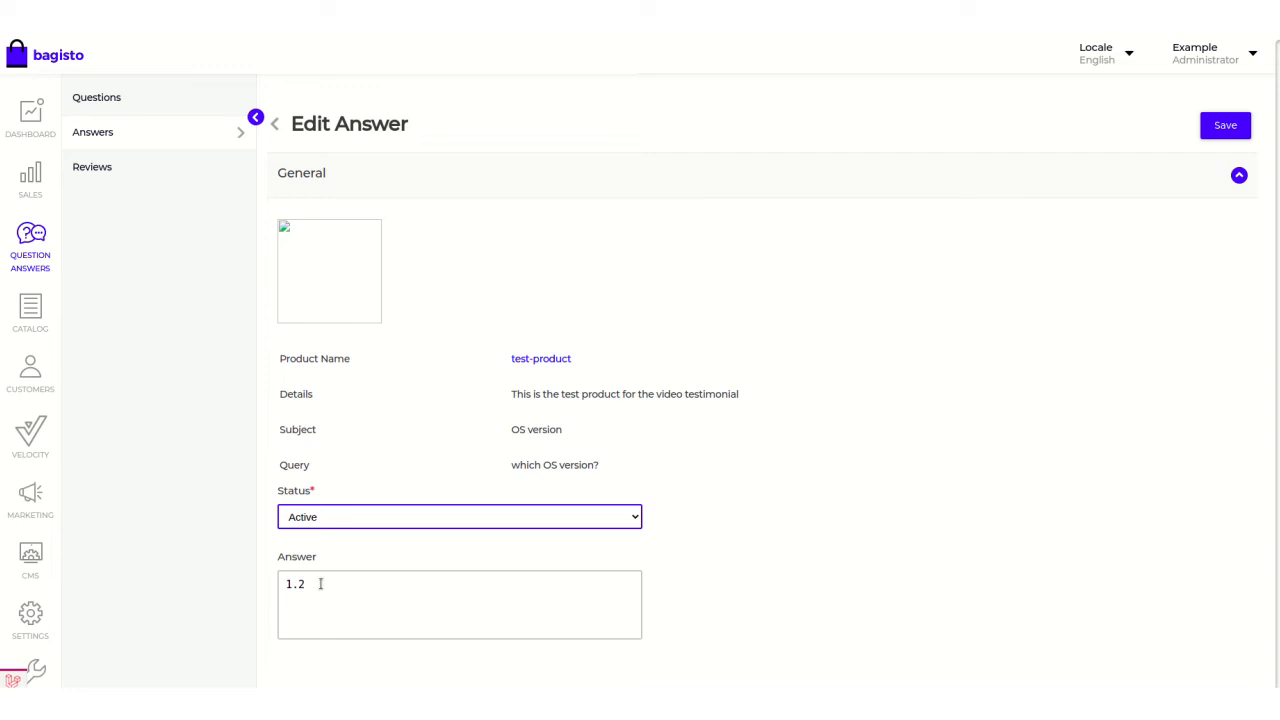
{"action": "left_click", "coordinate": [321, 584]}
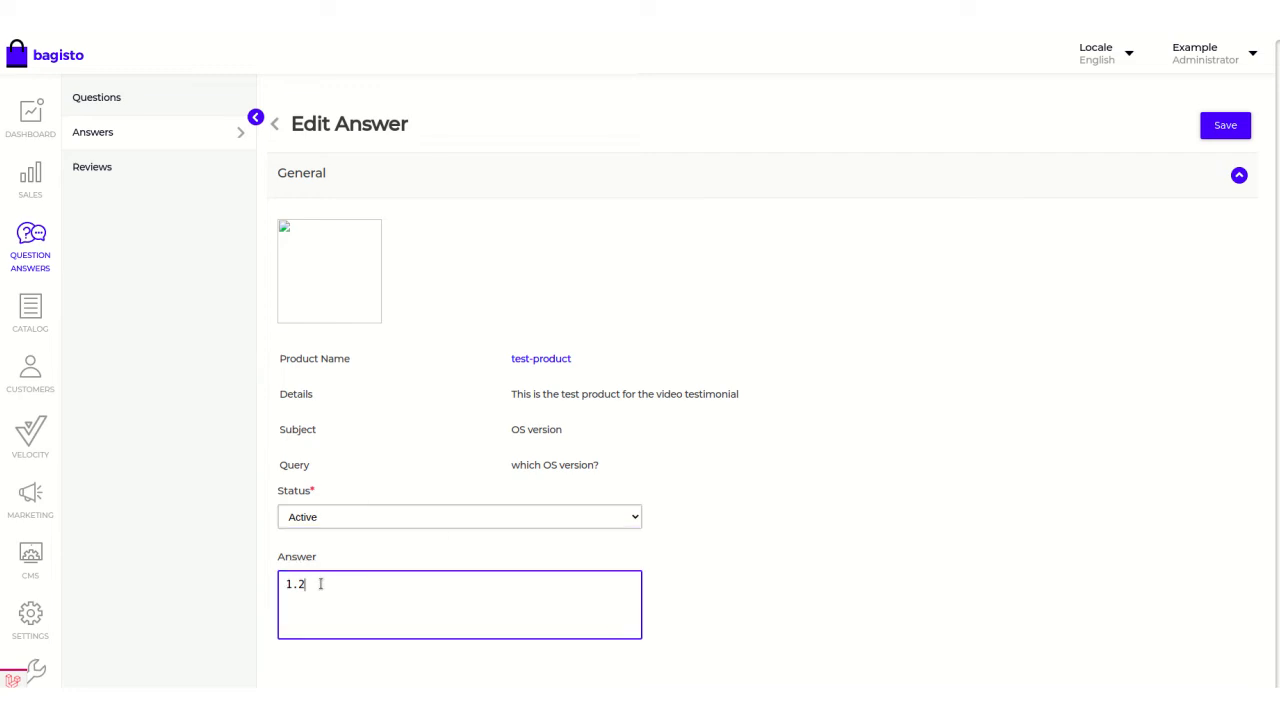
{"action": "left_click", "coordinate": [1221, 131]}
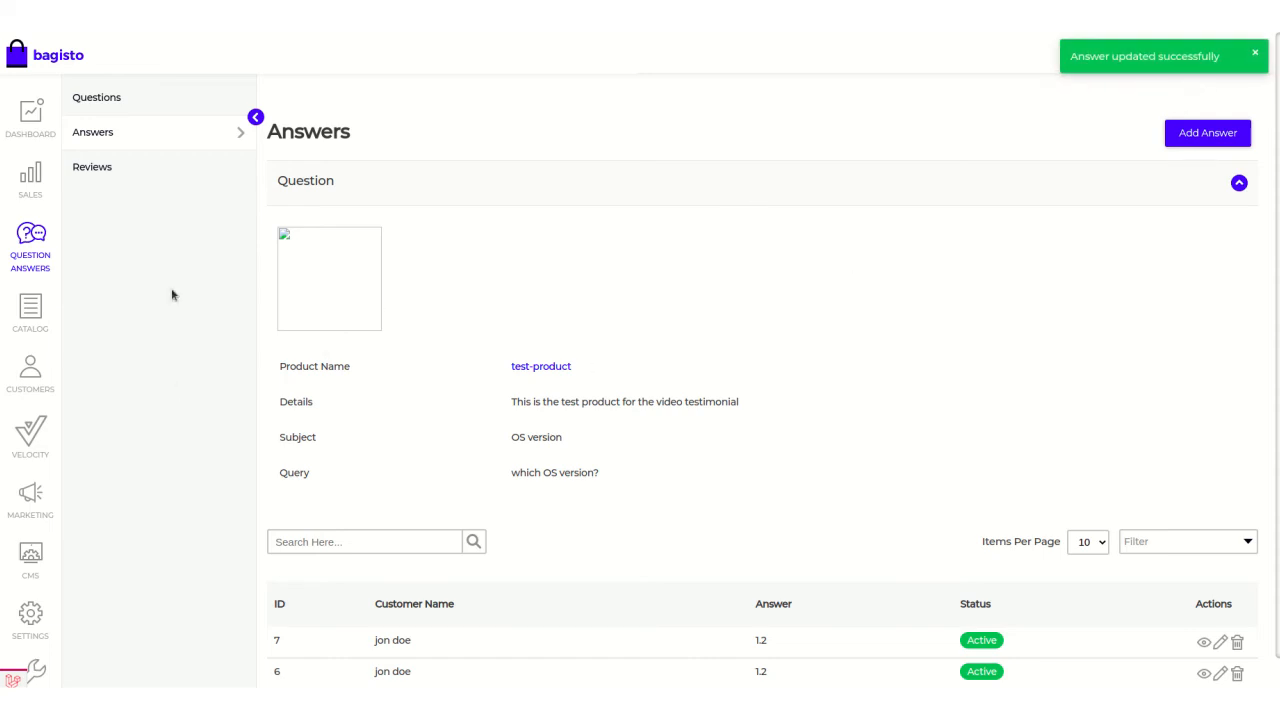
{"action": "left_click", "coordinate": [116, 132]}
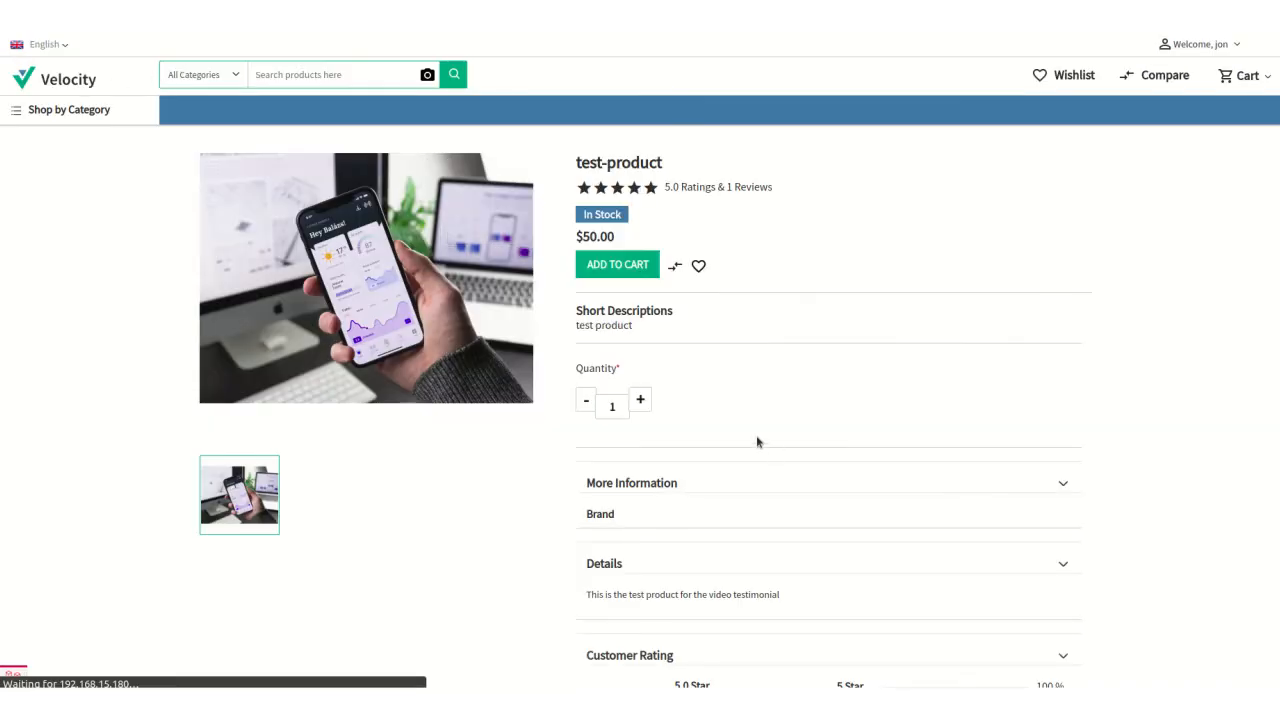
Reload the storefront's test-product page and look through its Question and Answers section for the newly approved answer.
{"action": "scroll", "coordinate": [758, 412], "scroll_direction": "down", "scroll_amount": 2}
{"action": "scroll", "coordinate": [760, 414], "scroll_direction": "down", "scroll_amount": 15}
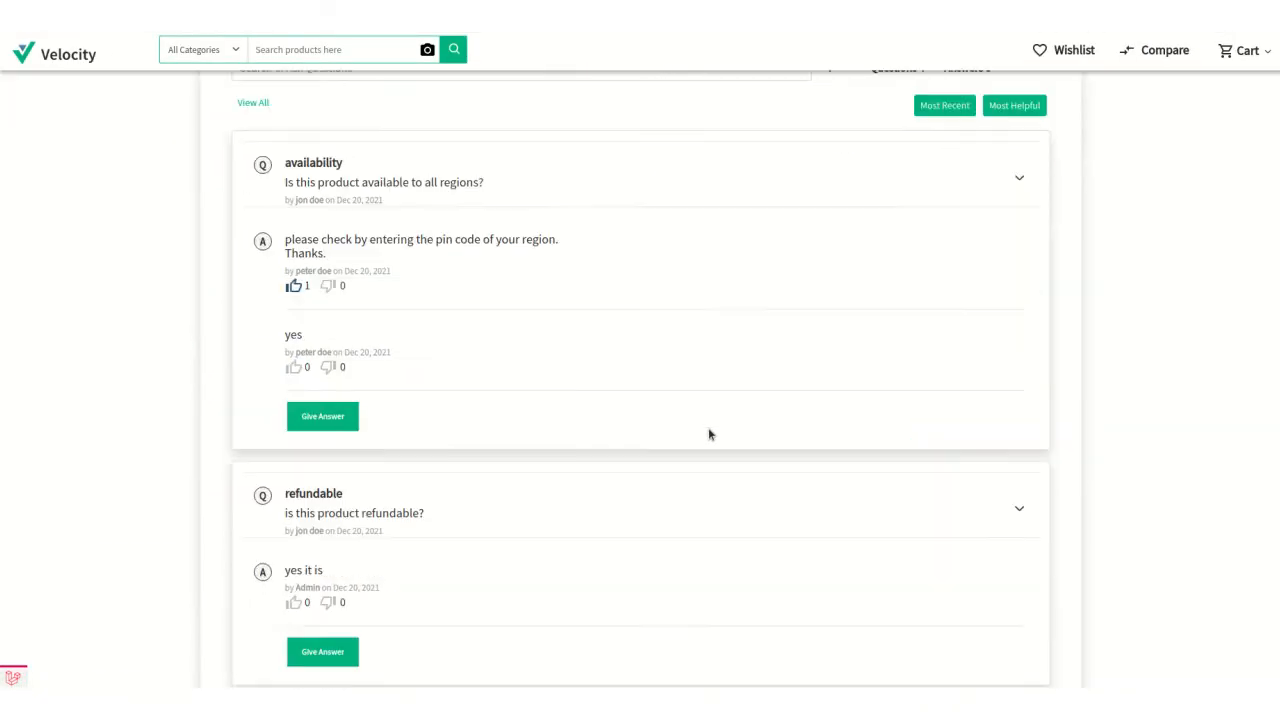
{"action": "scroll", "coordinate": [706, 431], "scroll_direction": "down", "scroll_amount": 3}
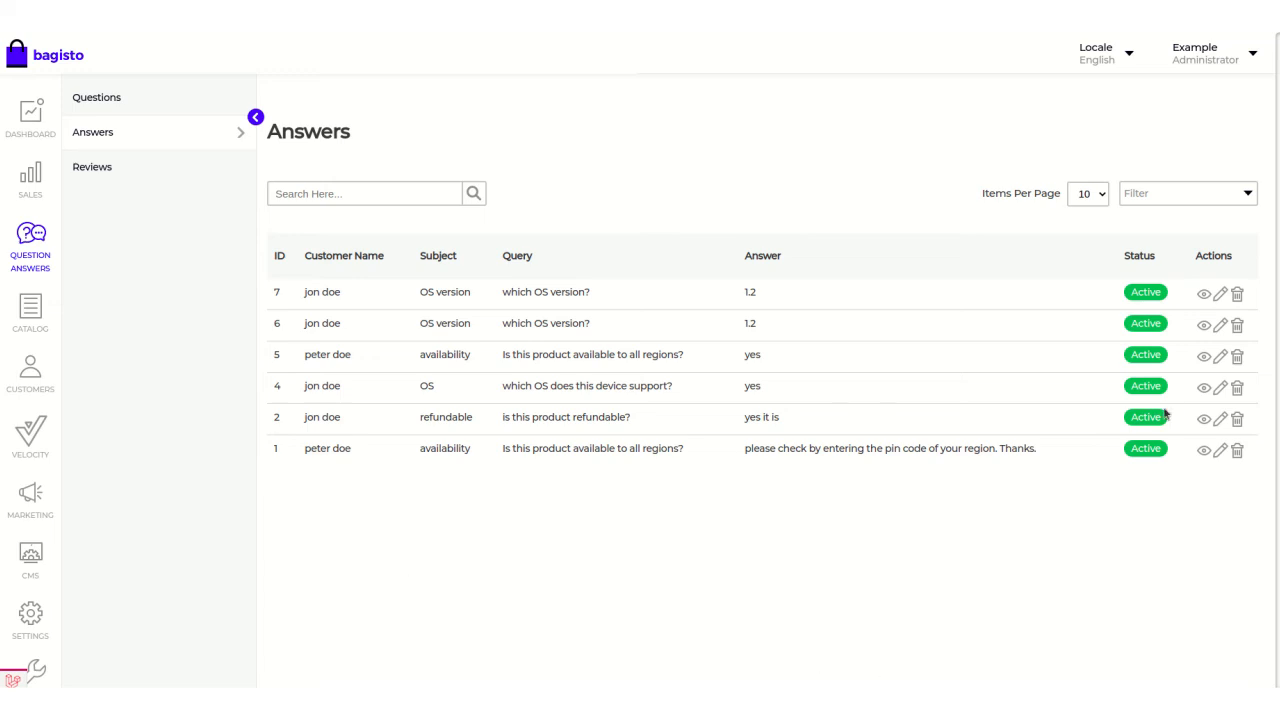
In the Bagisto admin, view the newest "OS version" answer and examine its details and customer reviews.
{"action": "left_click", "coordinate": [1204, 295]}
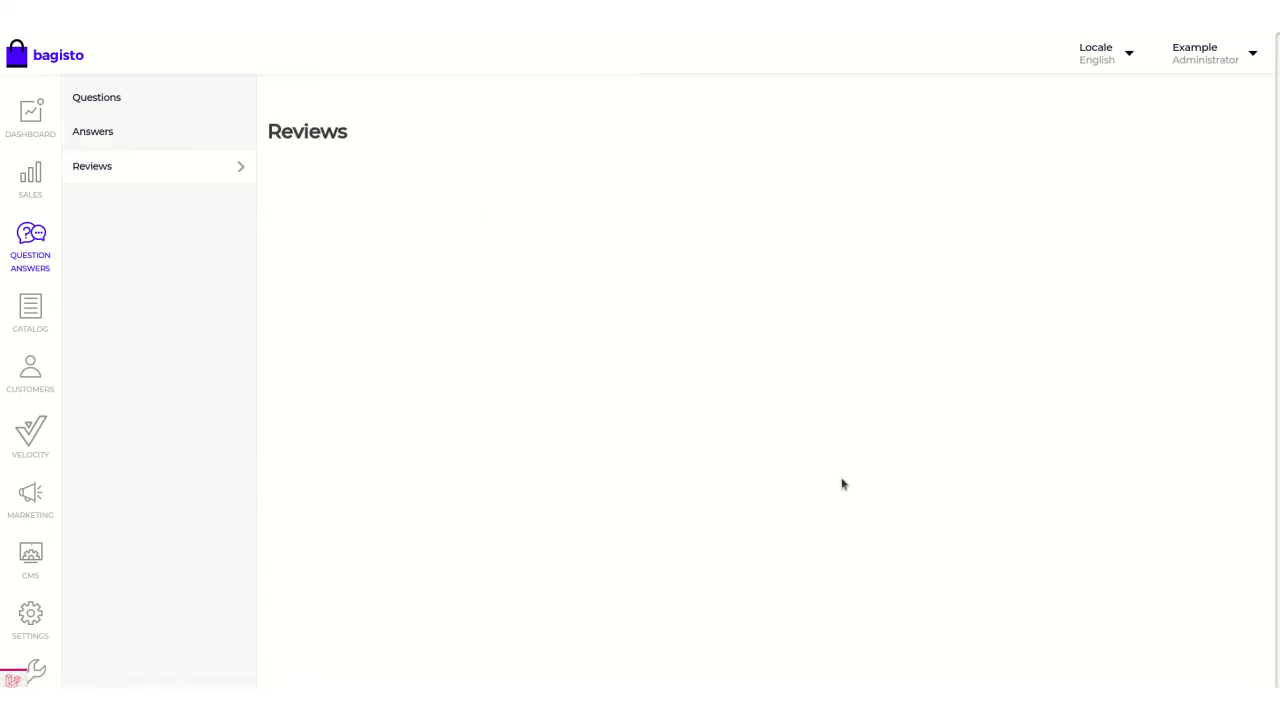
{"action": "scroll", "coordinate": [660, 287], "scroll_direction": "down", "scroll_amount": 1}
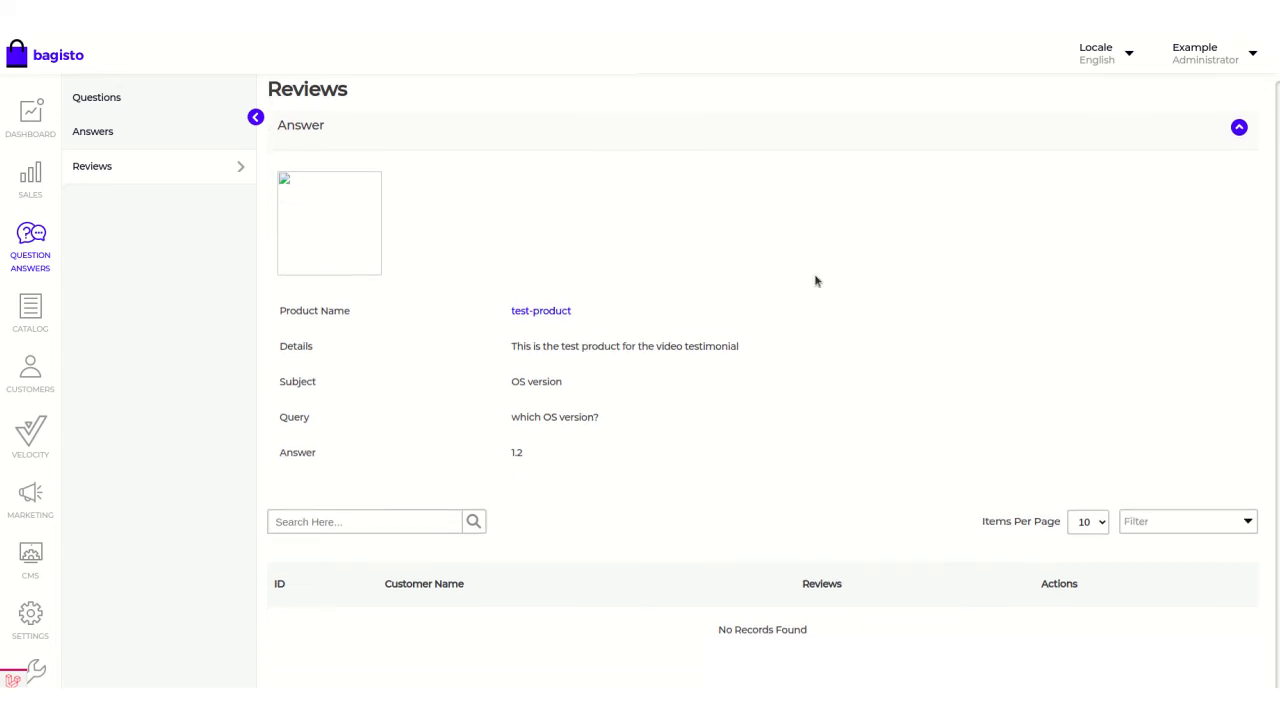
{"action": "scroll", "coordinate": [817, 281], "scroll_direction": "up", "scroll_amount": 1}
{"action": "scroll", "coordinate": [567, 252], "scroll_direction": "down", "scroll_amount": 1}
{"action": "scroll", "coordinate": [534, 263], "scroll_direction": "up", "scroll_amount": 1}
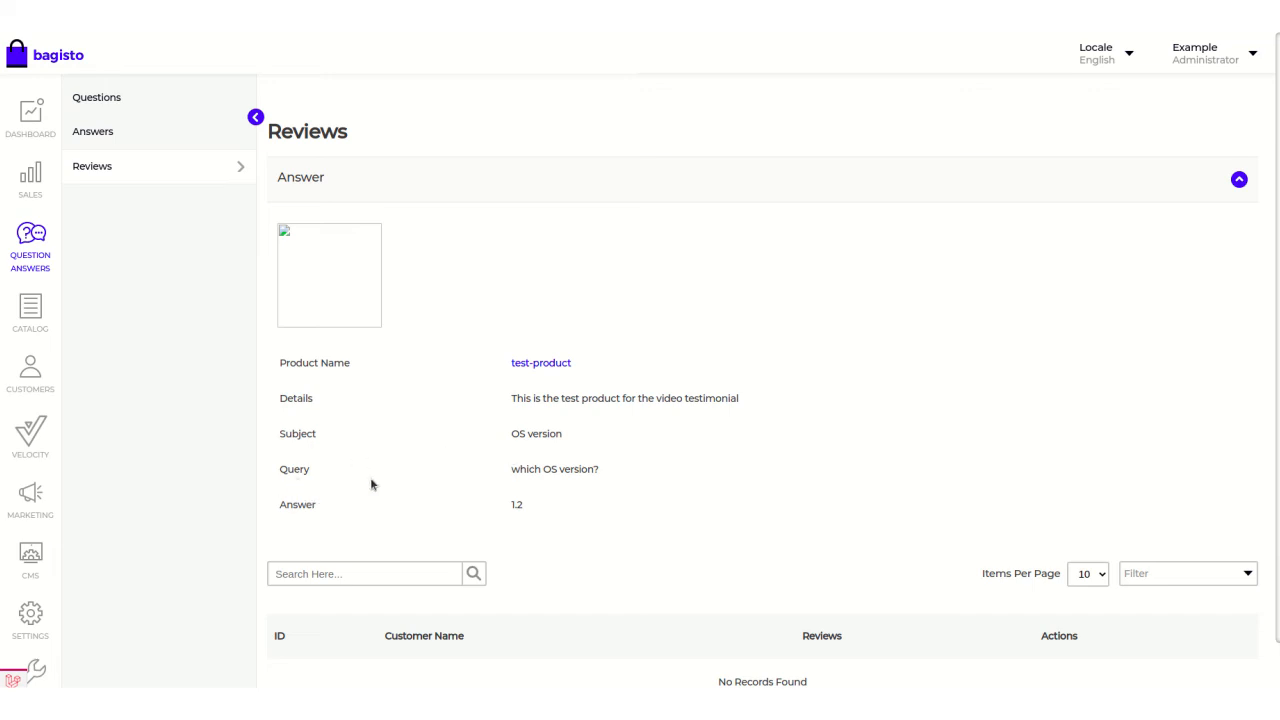
{"action": "scroll", "coordinate": [599, 496], "scroll_direction": "down", "scroll_amount": 1}
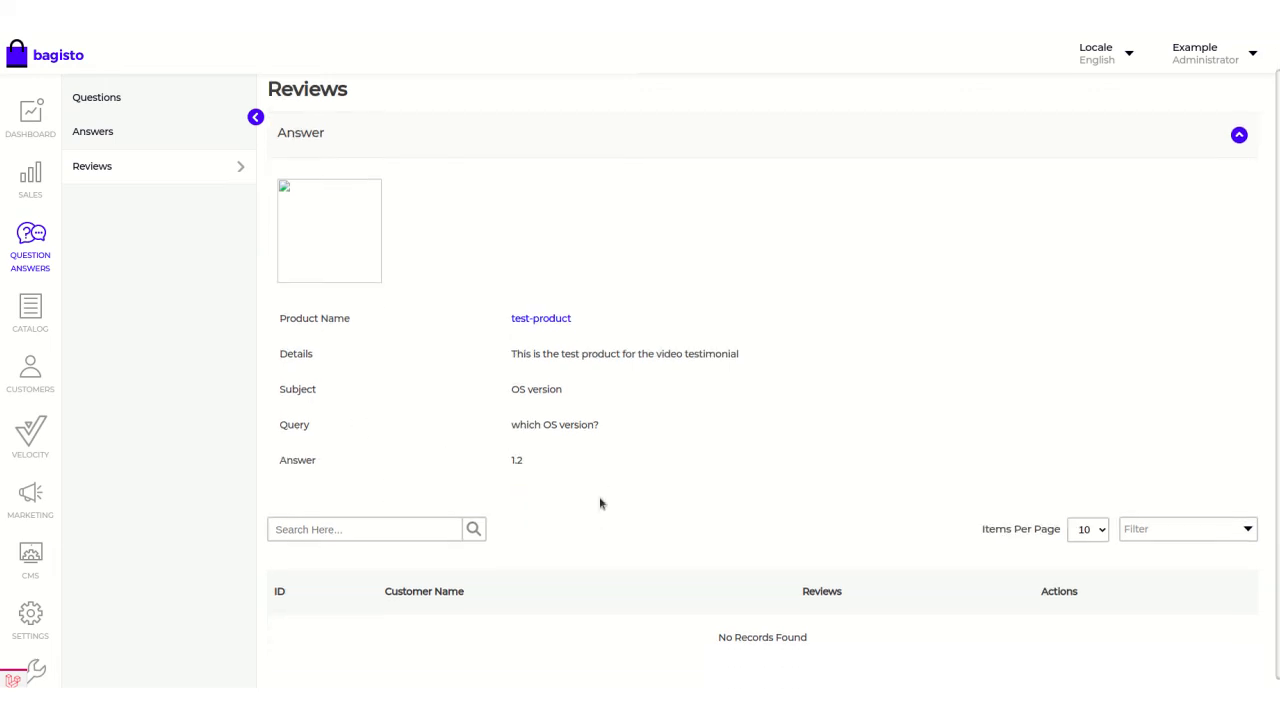
{"action": "scroll", "coordinate": [611, 484], "scroll_direction": "up", "scroll_amount": 1}
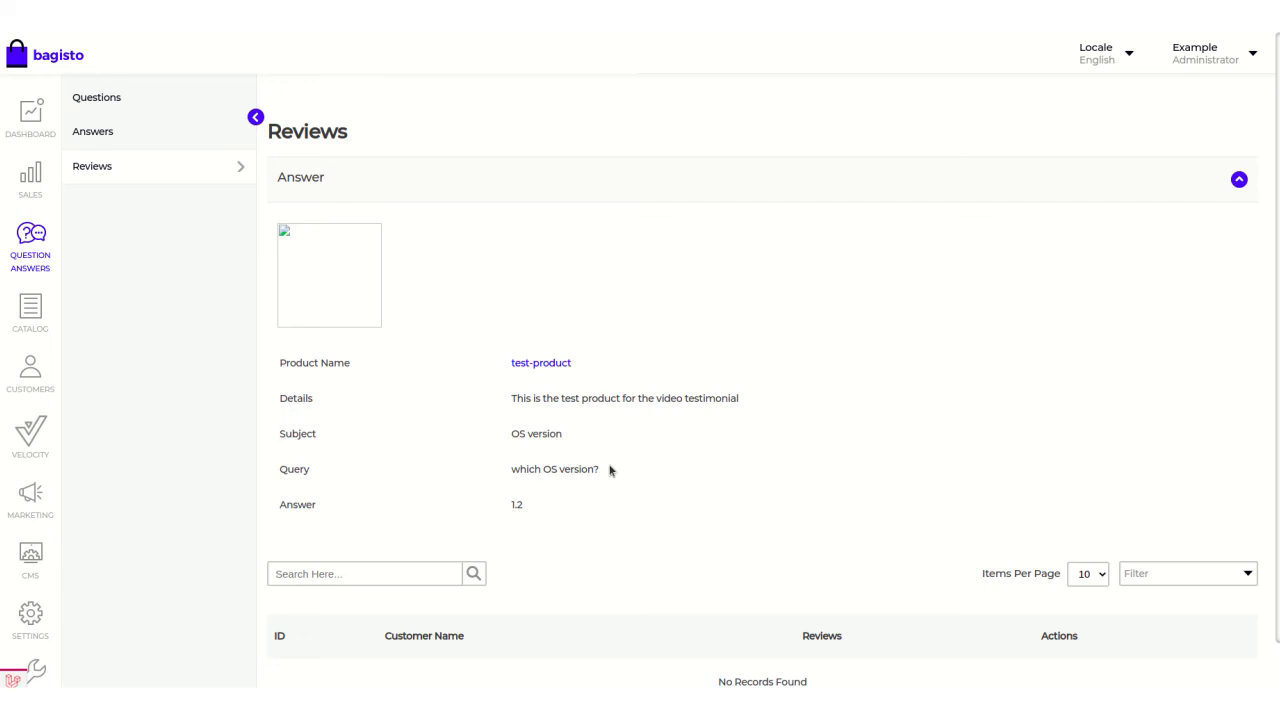
Return to the answers list and open the overview of all customer reviews on answers.
{"action": "left_click", "coordinate": [94, 134]}
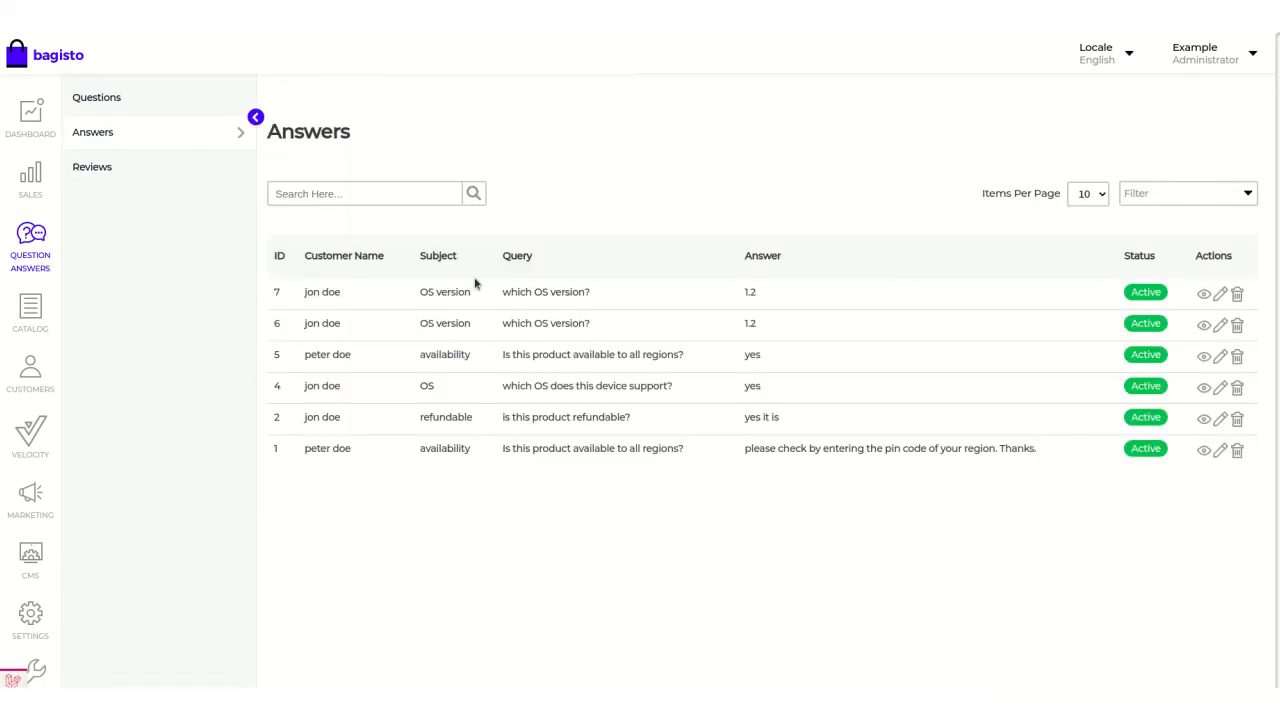
{"action": "left_click", "coordinate": [100, 167]}
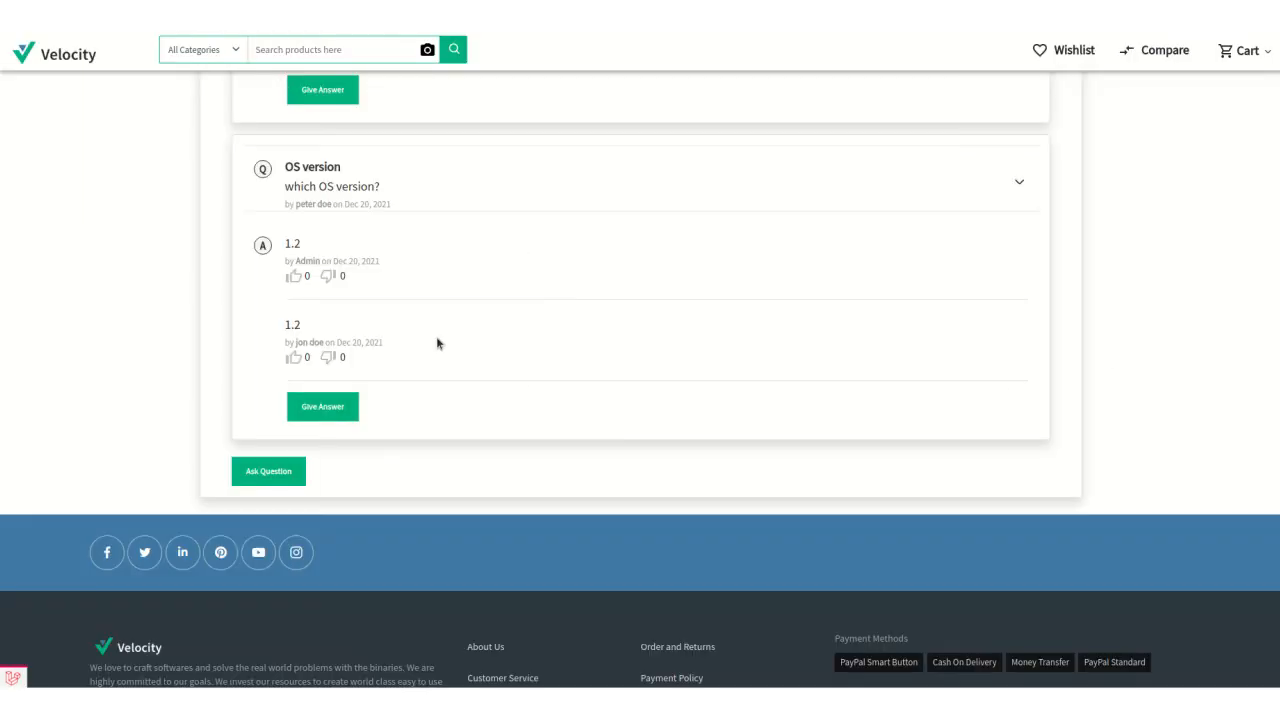
Switch to the storefront's test-product page and log the current customer out of their account.
{"action": "scroll", "coordinate": [436, 343], "scroll_direction": "up", "scroll_amount": 2}
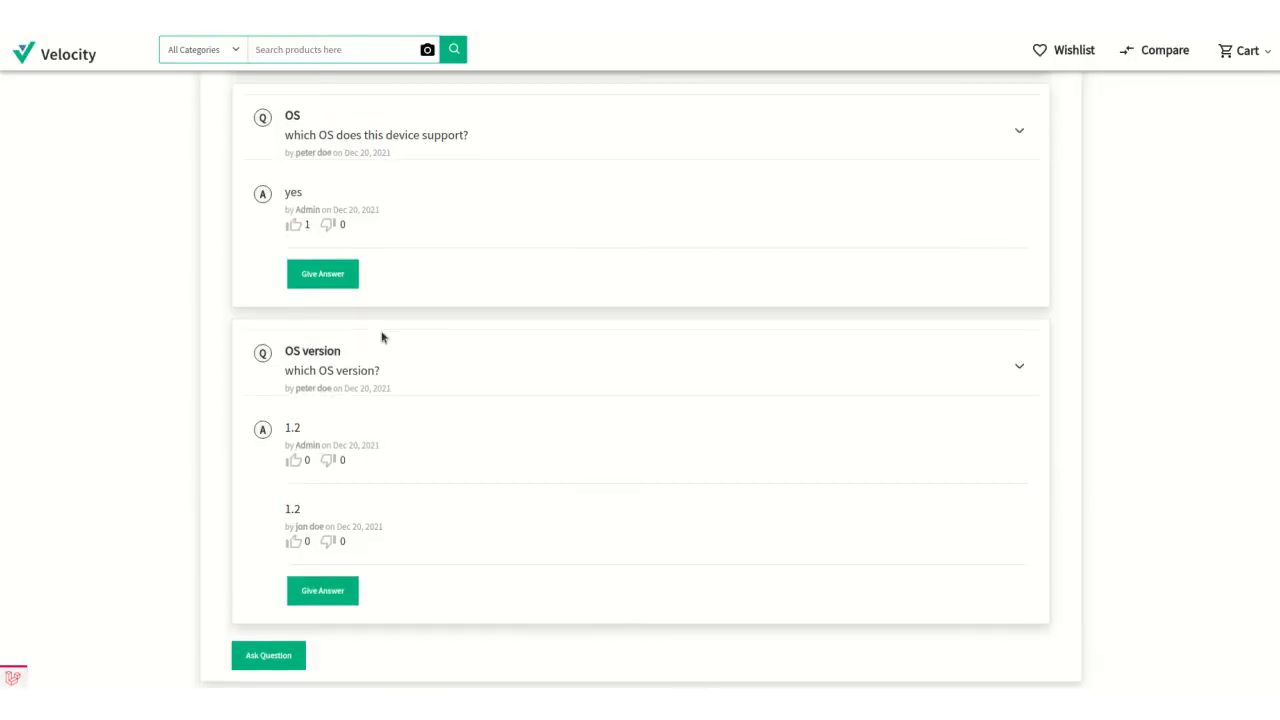
{"action": "scroll", "coordinate": [371, 369], "scroll_direction": "up", "scroll_amount": 4}
{"action": "scroll", "coordinate": [470, 312], "scroll_direction": "up", "scroll_amount": 5}
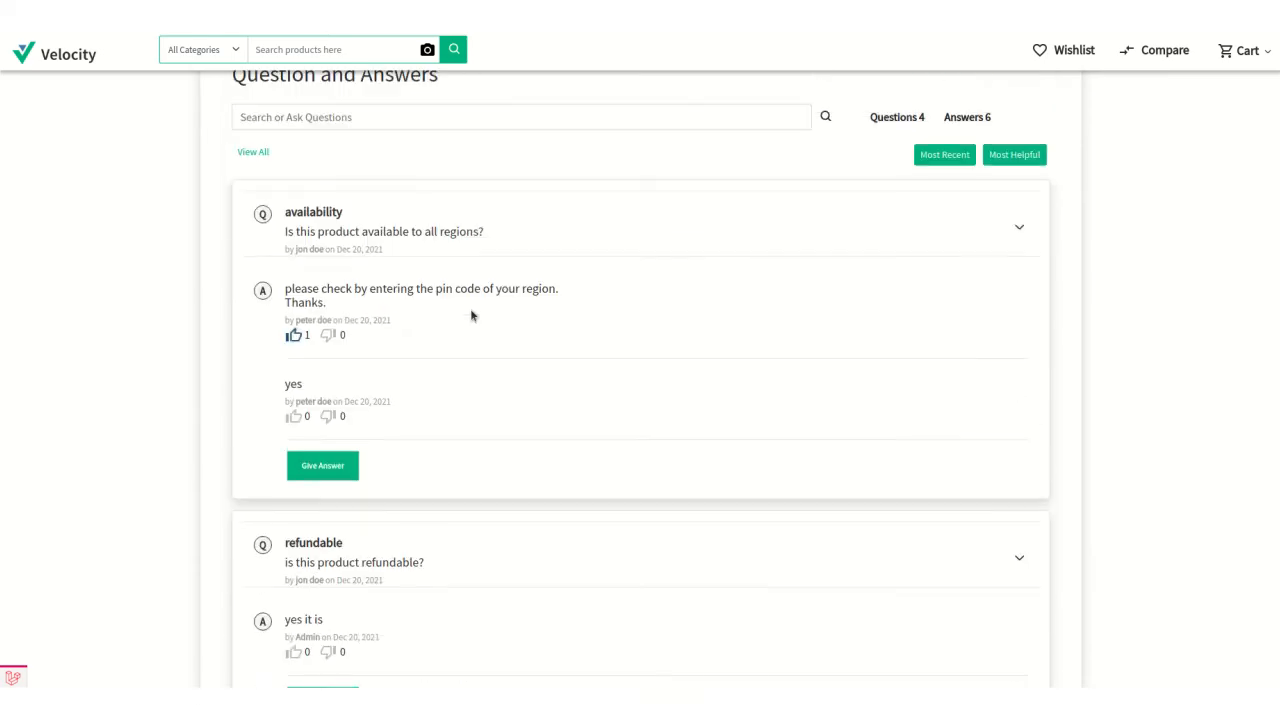
{"action": "scroll", "coordinate": [1123, 209], "scroll_direction": "up", "scroll_amount": 10}
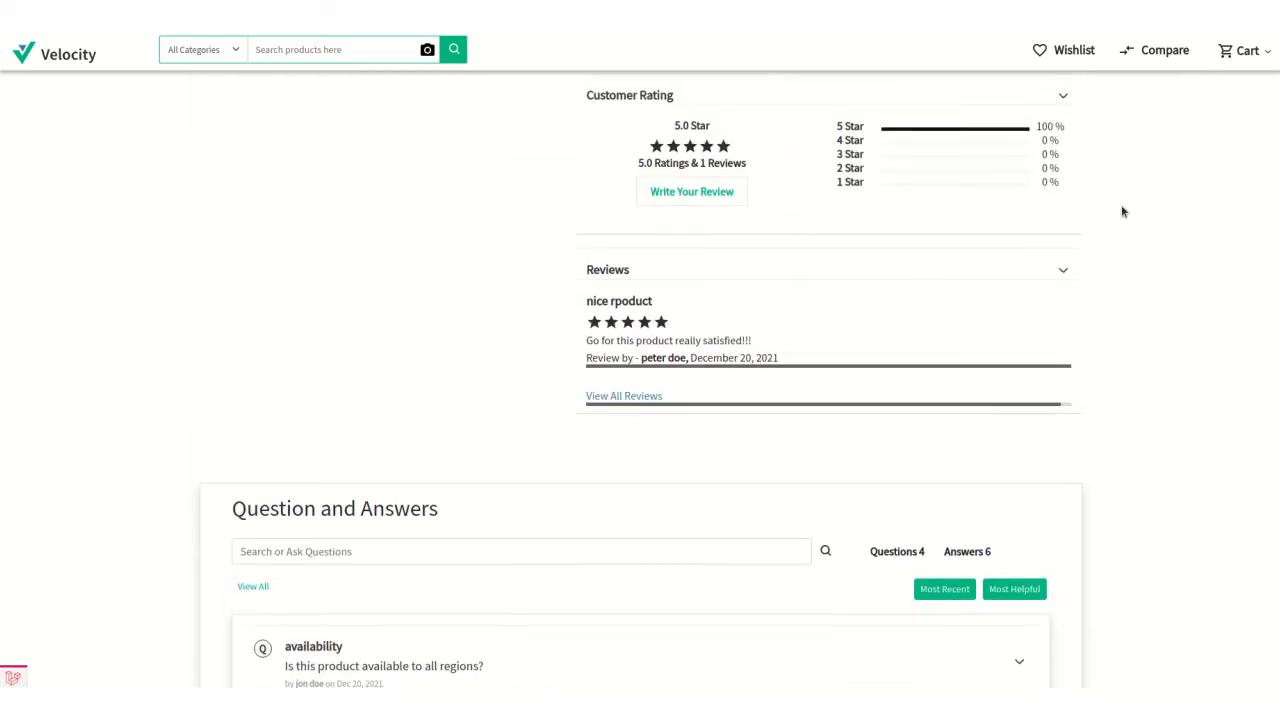
{"action": "left_click", "coordinate": [1235, 47]}
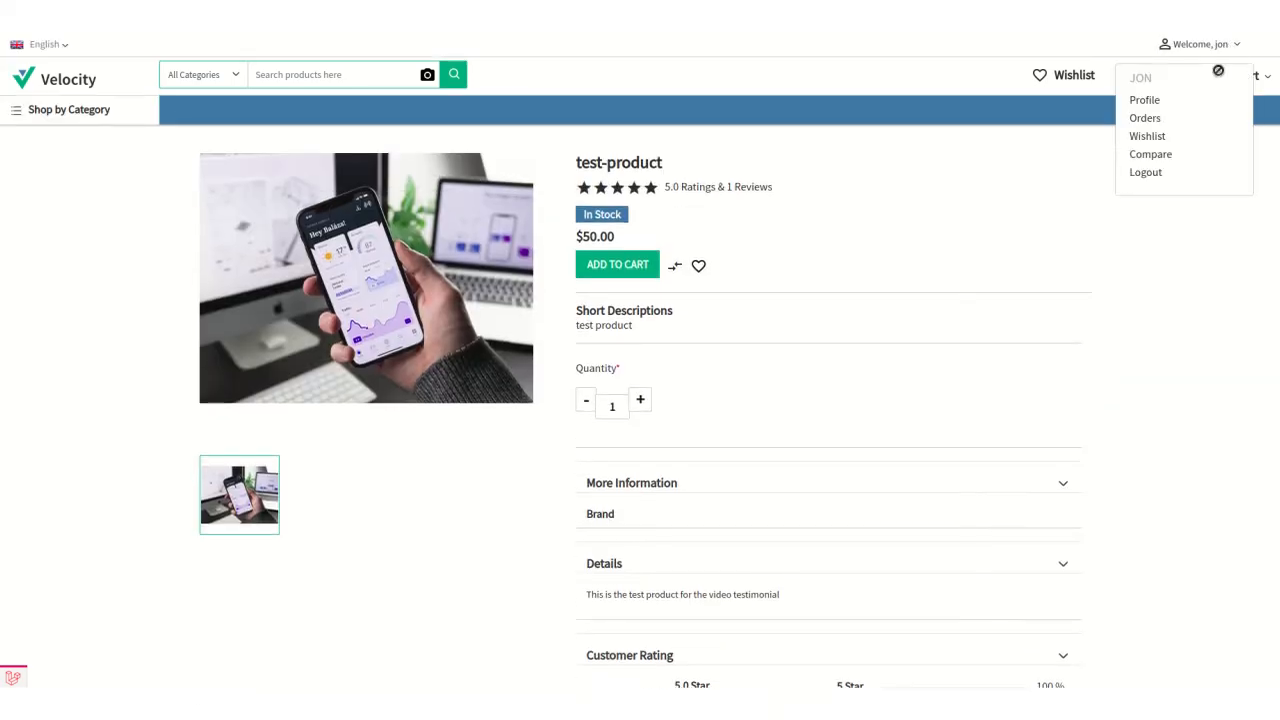
{"action": "left_click", "coordinate": [1150, 172]}
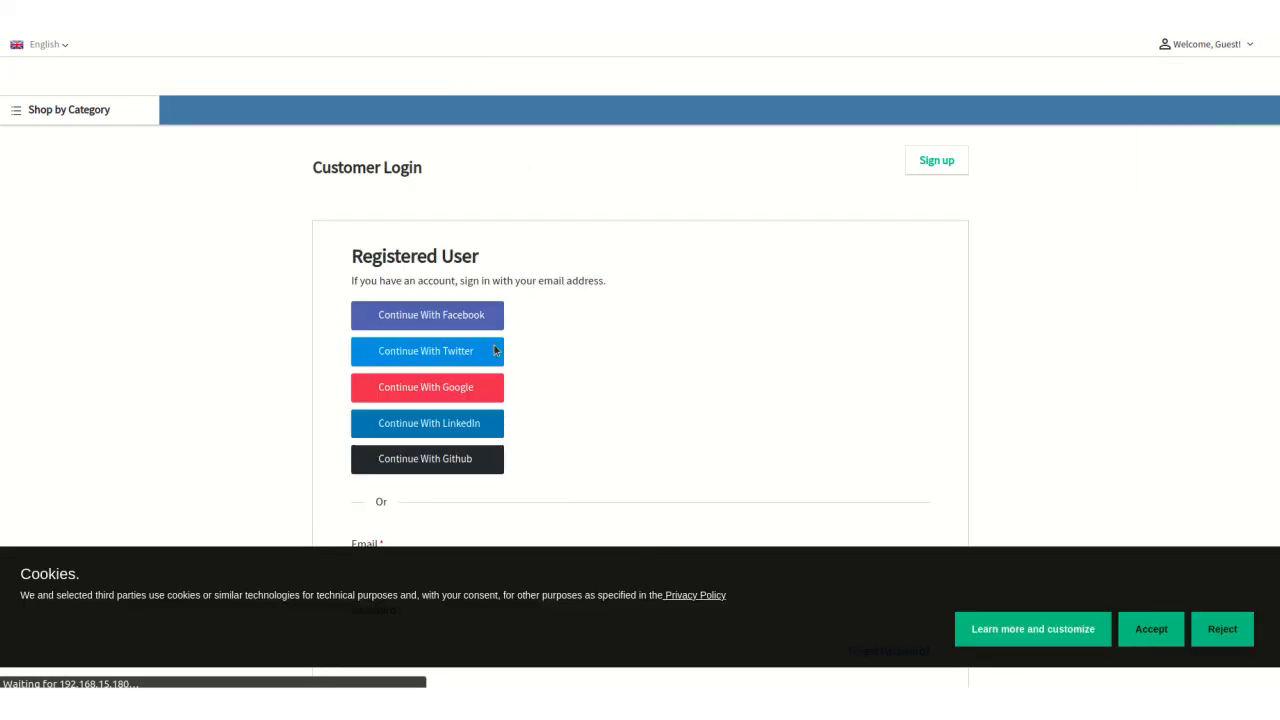
Sign in to the storefront as the other customer, using the second saved email and password.
{"action": "scroll", "coordinate": [414, 356], "scroll_direction": "down", "scroll_amount": 5}
{"action": "scroll", "coordinate": [434, 330], "scroll_direction": "up", "scroll_amount": 2}
{"action": "left_click", "coordinate": [377, 318]}
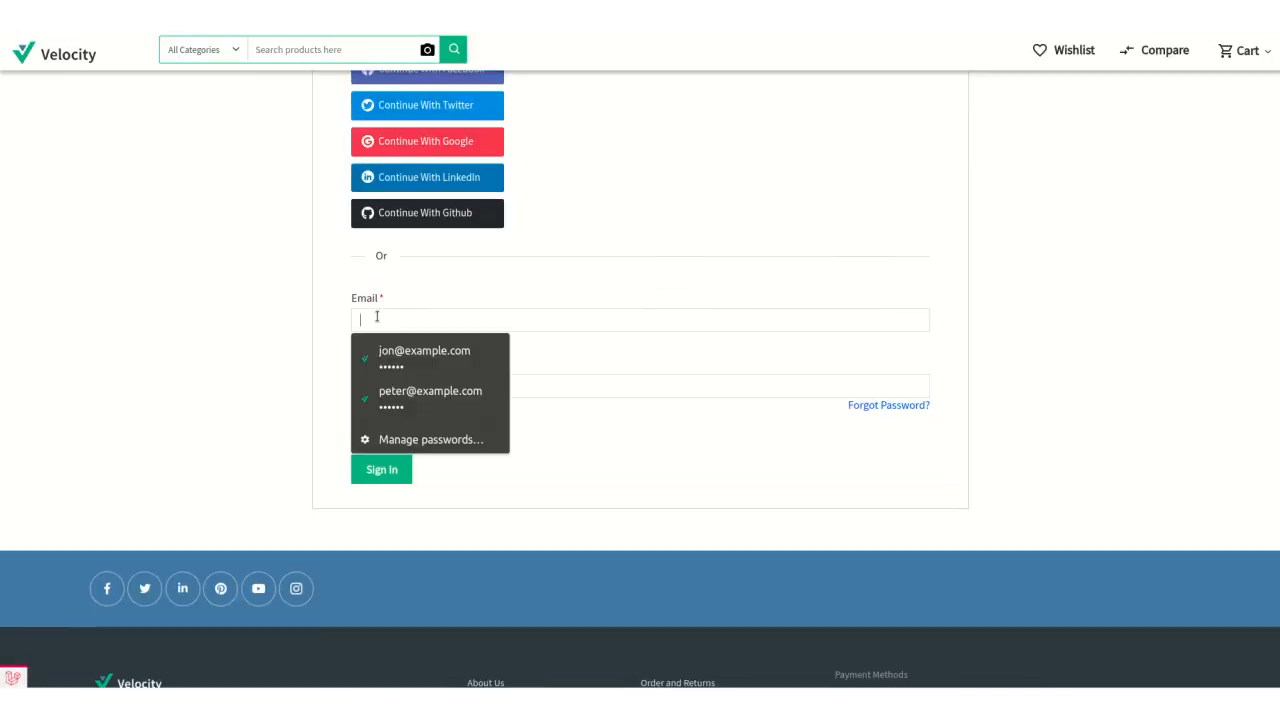
{"action": "left_click", "coordinate": [428, 392]}
{"action": "left_click", "coordinate": [383, 479]}
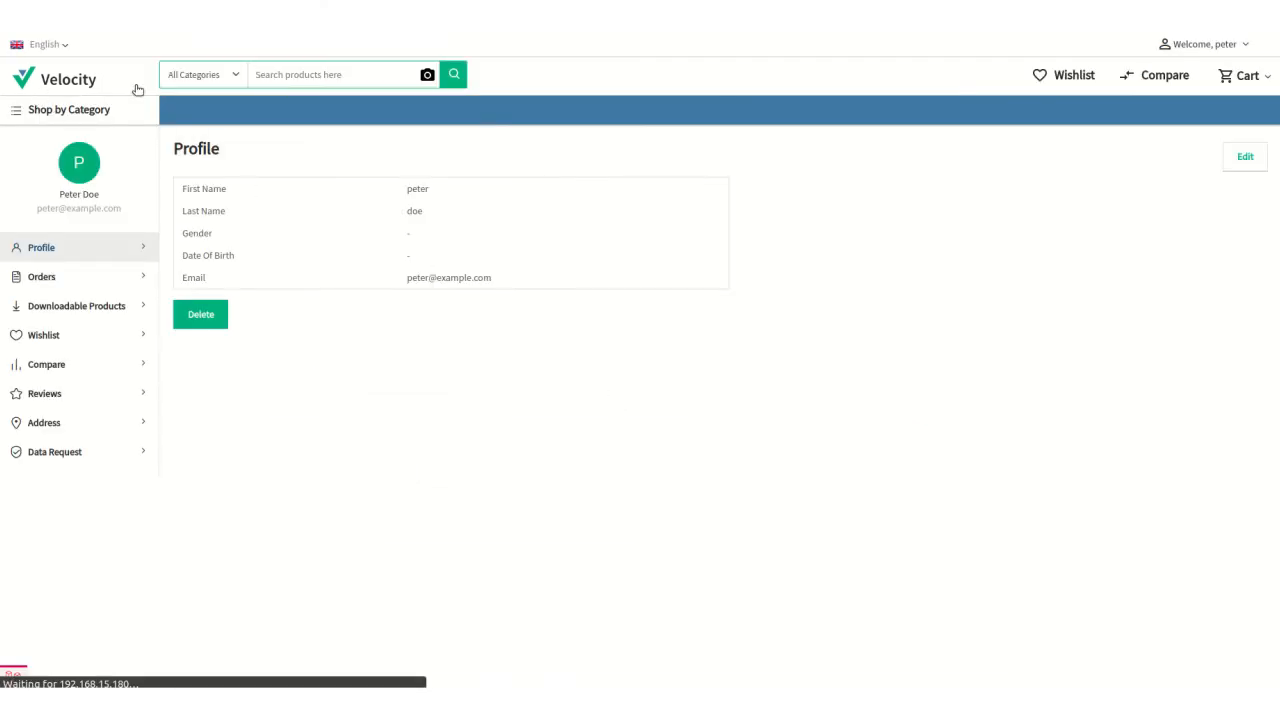
Open test-product from the Featured Products and give the customer's "1.2" answer under "OS version" a thumbs up.
{"action": "scroll", "coordinate": [397, 420], "scroll_direction": "down", "scroll_amount": 6}
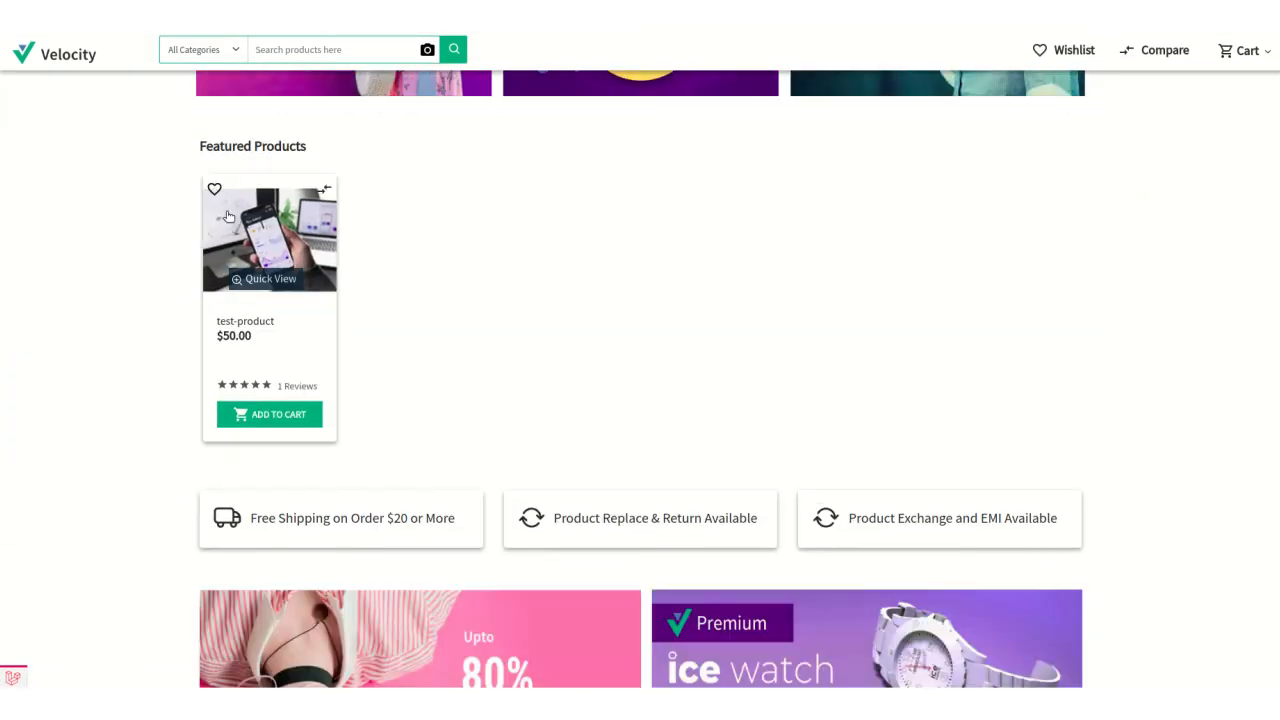
{"action": "left_click", "coordinate": [628, 360]}
{"action": "scroll", "coordinate": [628, 360], "scroll_direction": "down", "scroll_amount": 10}
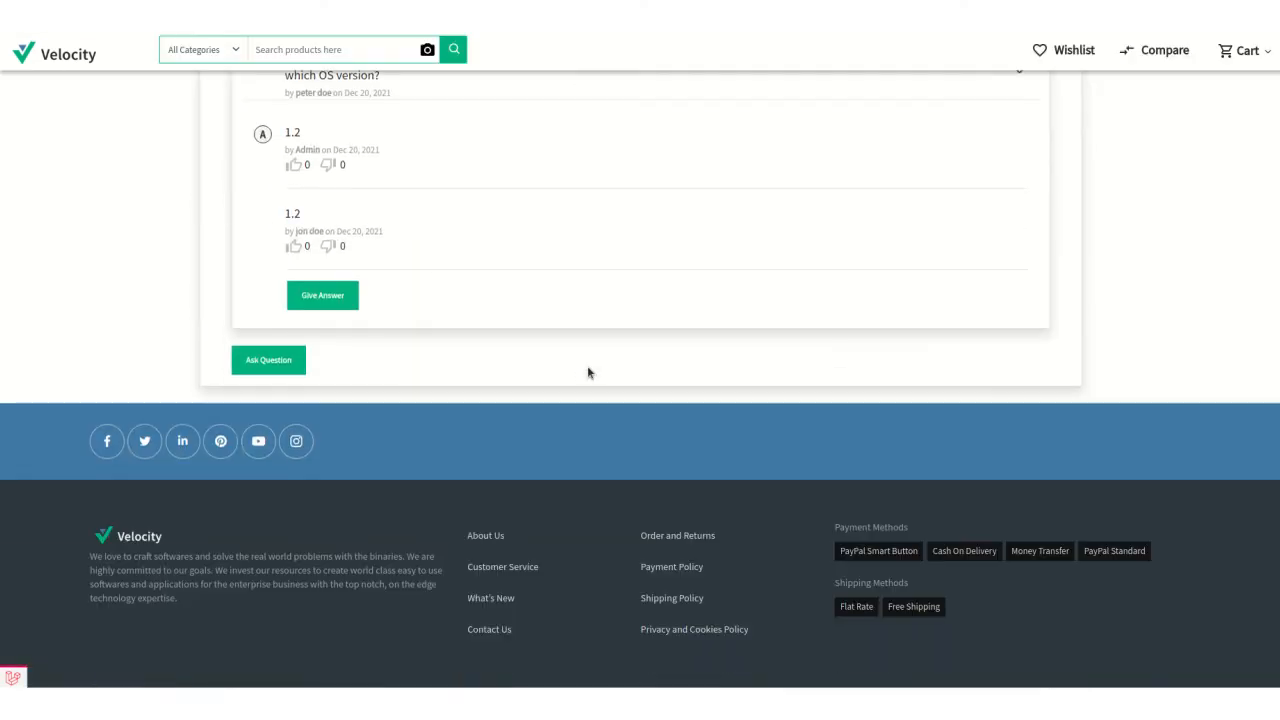
{"action": "scroll", "coordinate": [587, 372], "scroll_direction": "up", "scroll_amount": 1}
{"action": "scroll", "coordinate": [587, 372], "scroll_direction": "up", "scroll_amount": 1}
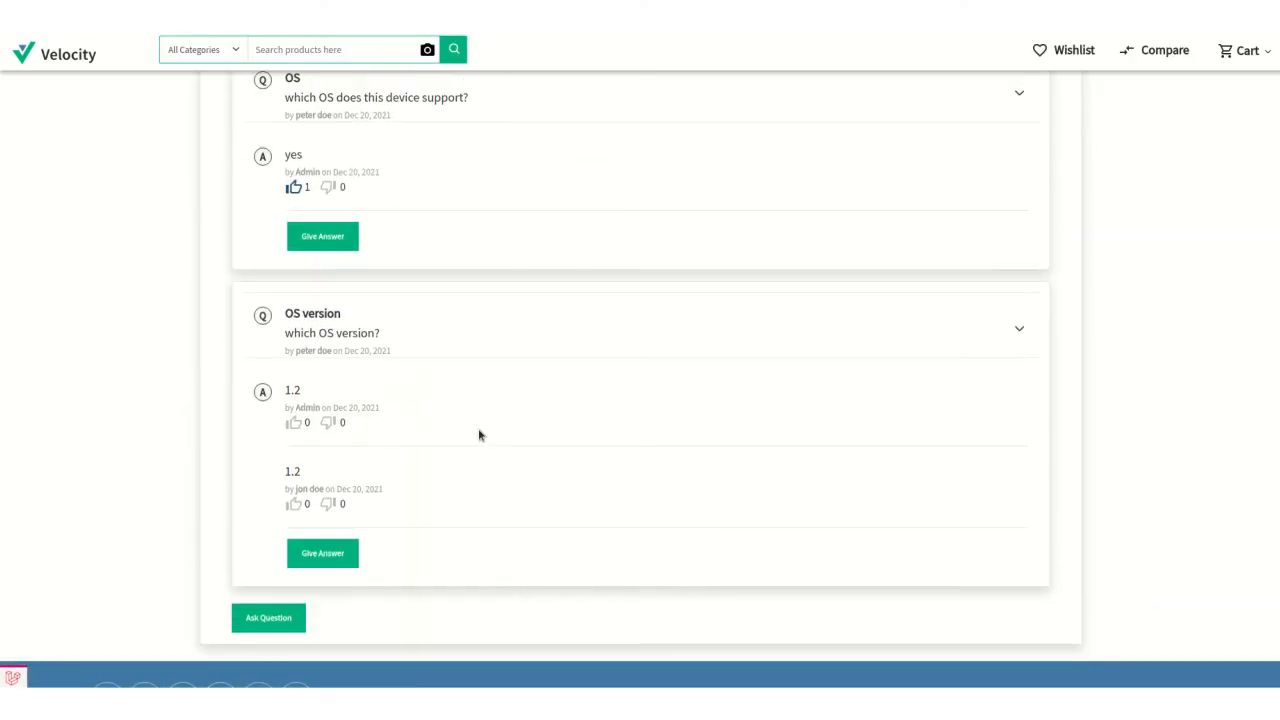
{"action": "left_click", "coordinate": [294, 504]}
Give the "yes it is" answer to the "refundable" question a thumbs down.
{"action": "scroll", "coordinate": [501, 476], "scroll_direction": "up", "scroll_amount": 1}
{"action": "scroll", "coordinate": [501, 476], "scroll_direction": "up", "scroll_amount": 2}
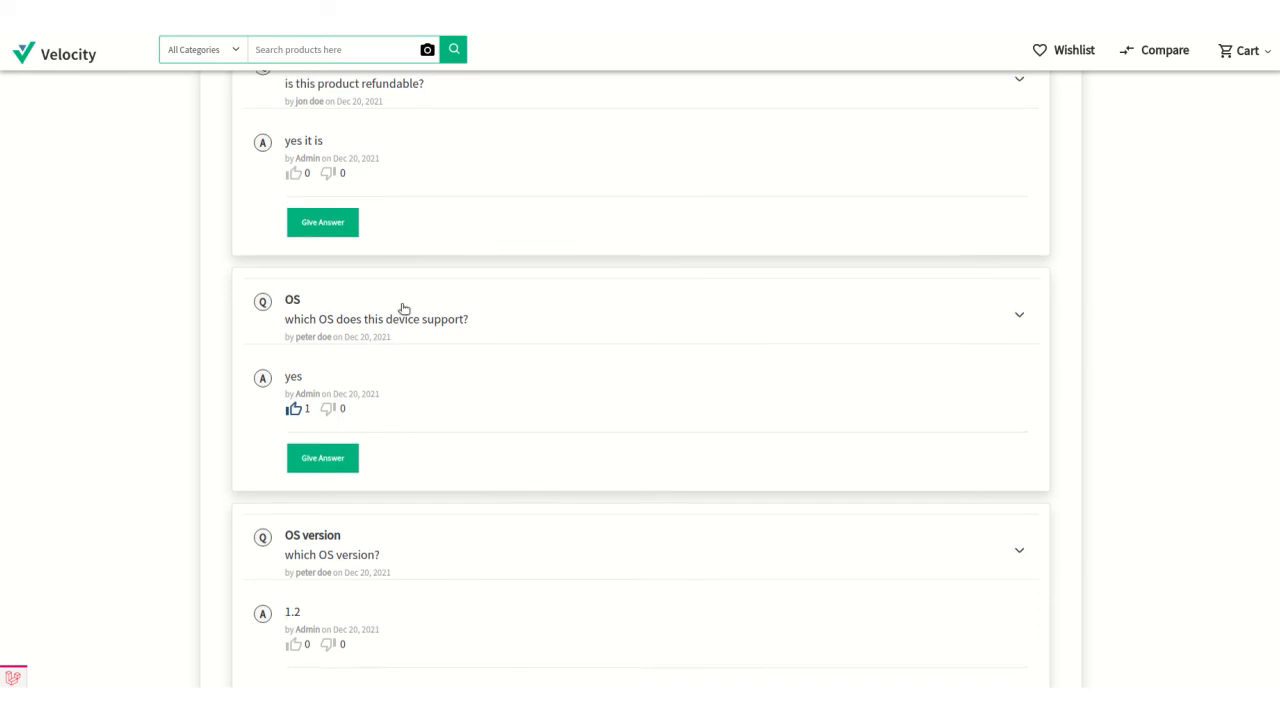
{"action": "scroll", "coordinate": [403, 309], "scroll_direction": "up", "scroll_amount": 2}
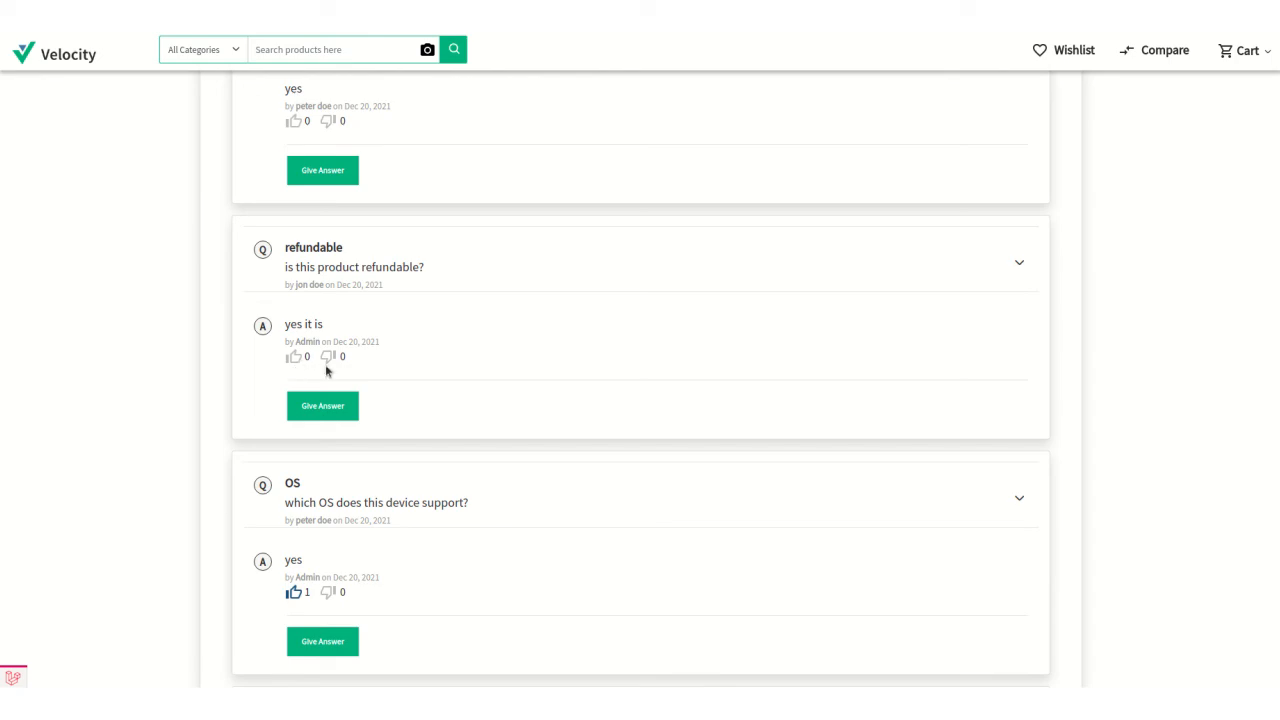
{"action": "left_click", "coordinate": [328, 357]}
{"action": "scroll", "coordinate": [530, 360], "scroll_direction": "up", "scroll_amount": 1}
{"action": "scroll", "coordinate": [538, 369], "scroll_direction": "up", "scroll_amount": 7}
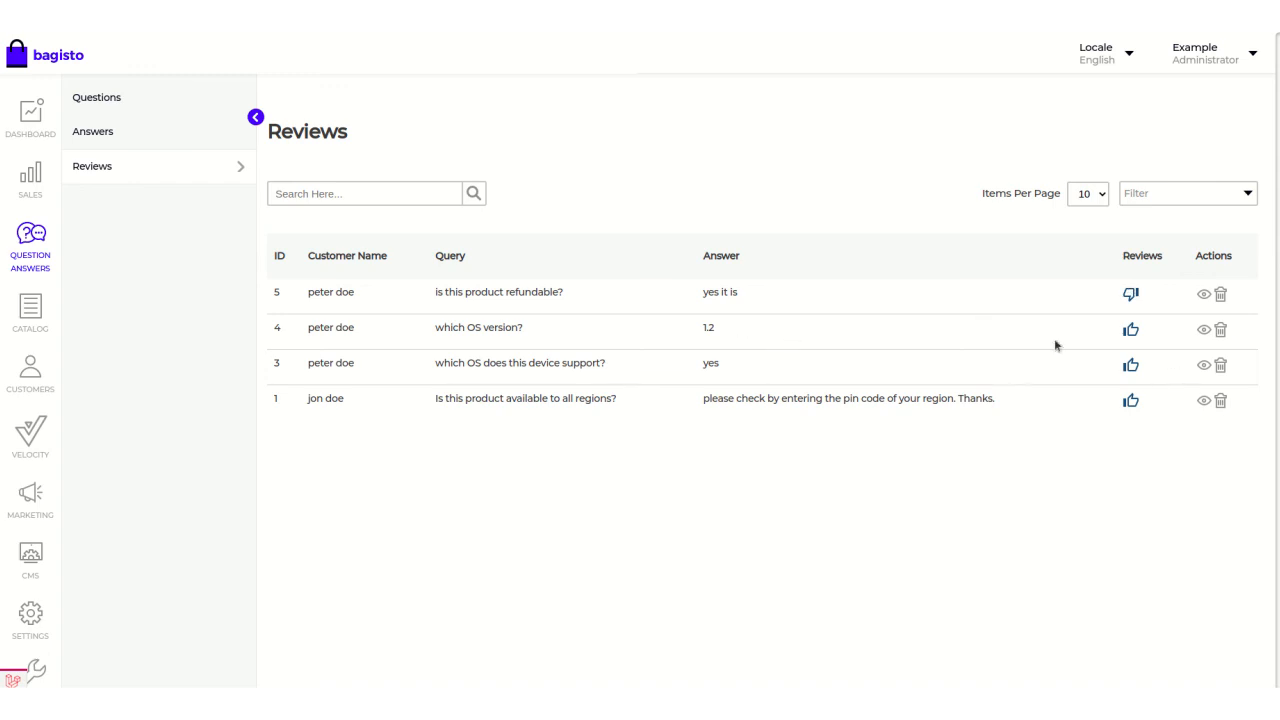
In the Bagisto admin reviews list, view the thumbs-down review on the "refundable" answer and examine its details.
{"action": "left_click", "coordinate": [1203, 293]}
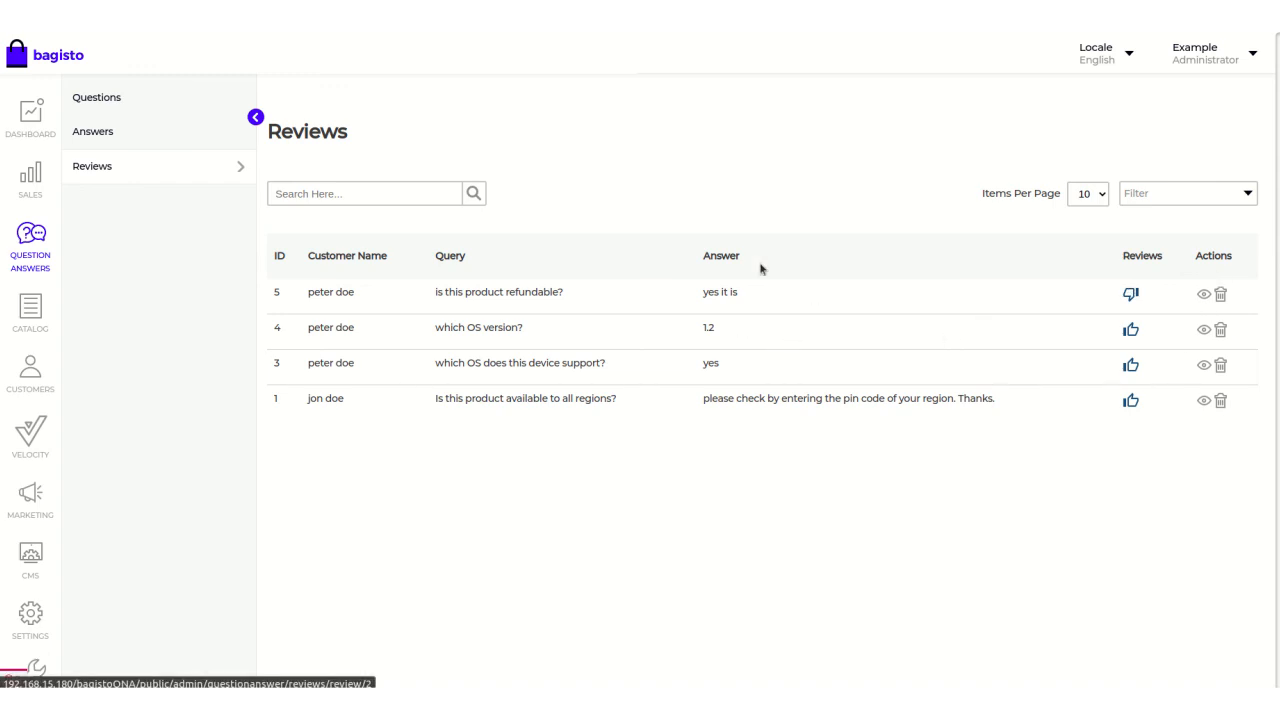
{"action": "scroll", "coordinate": [753, 269], "scroll_direction": "down", "scroll_amount": 1}
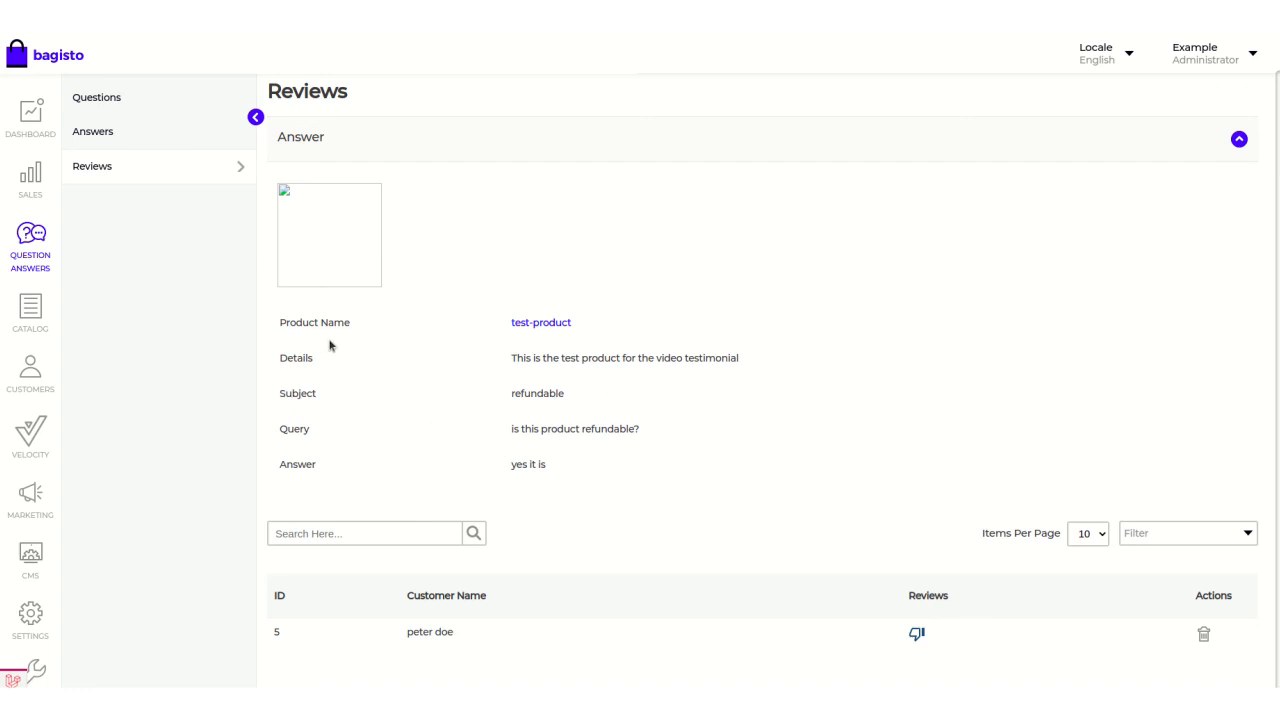
{"action": "scroll", "coordinate": [398, 385], "scroll_direction": "up", "scroll_amount": 1}
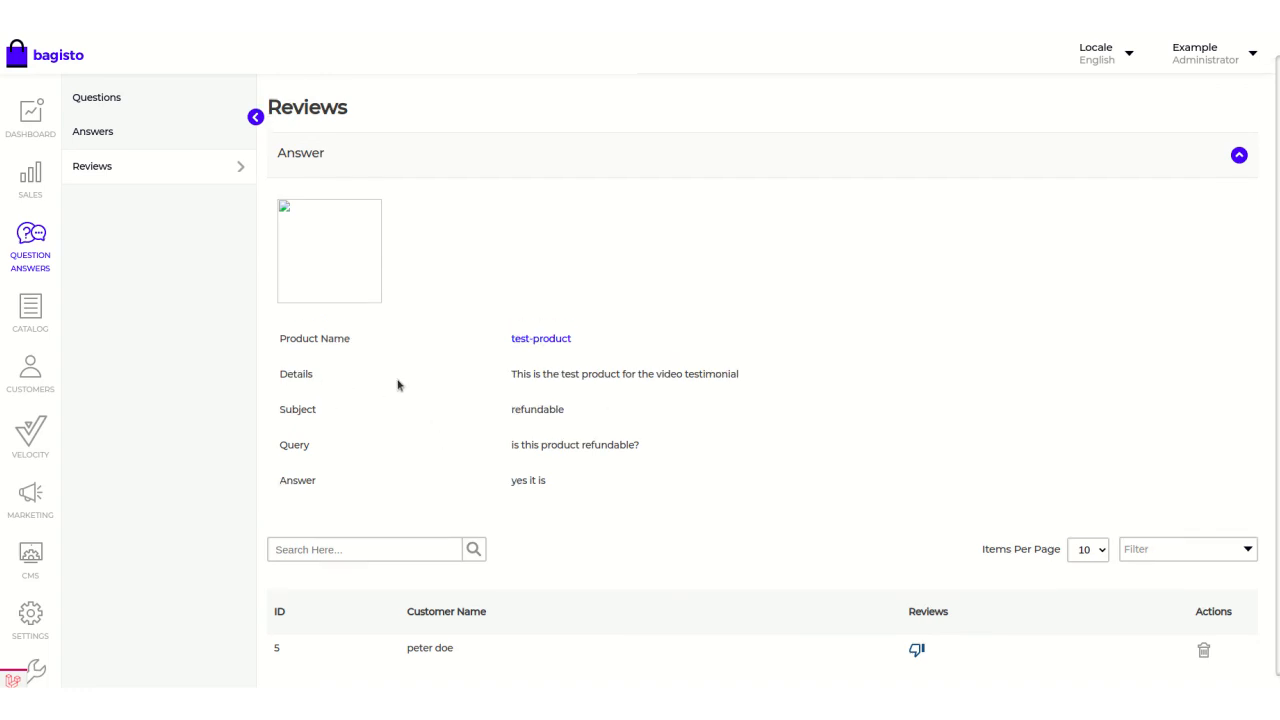
Check the questions list's actions, then open the answers list and delete the "OS version" answer with ID 6.
{"action": "left_click", "coordinate": [100, 100]}
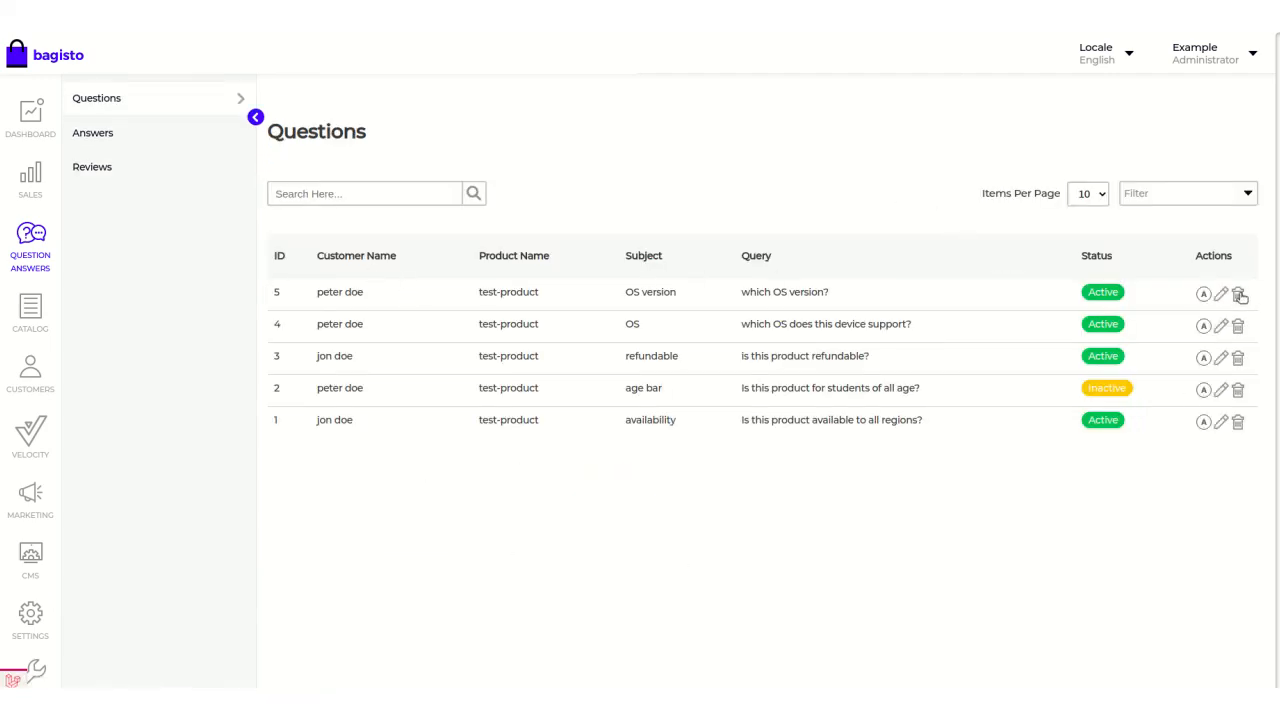
{"action": "left_click", "coordinate": [124, 134]}
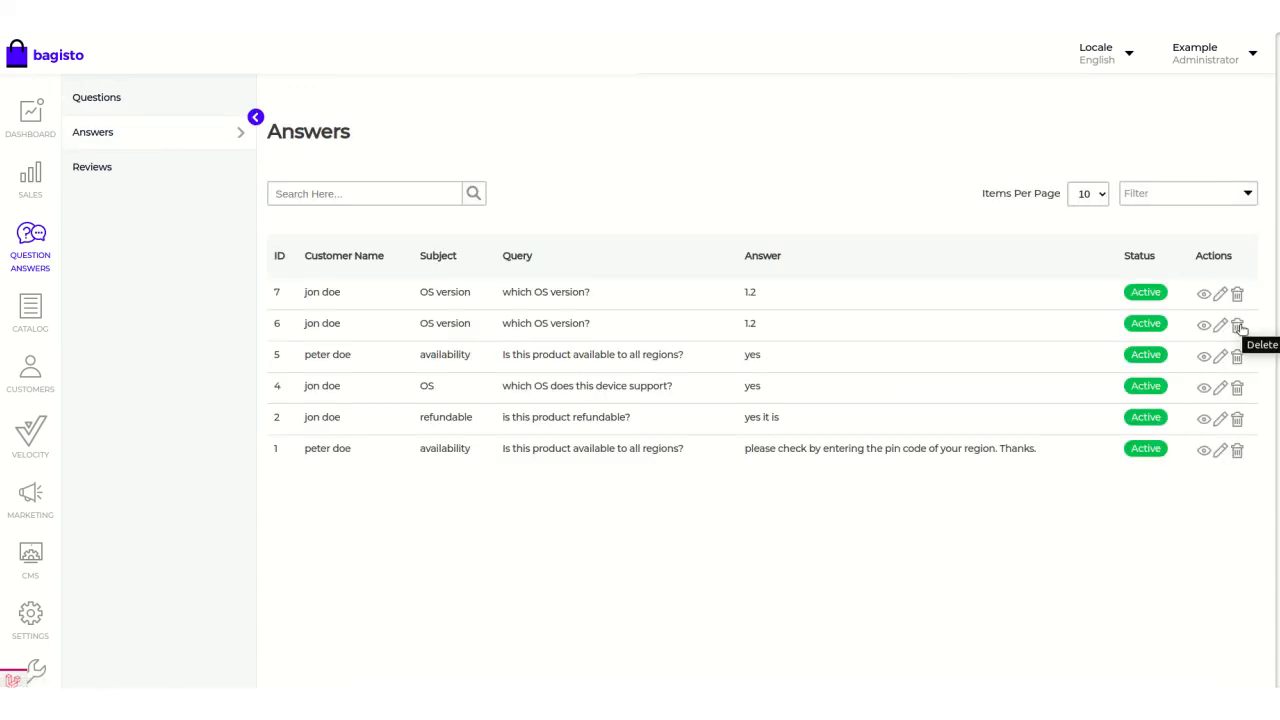
{"action": "left_click", "coordinate": [1238, 325]}
{"action": "left_click", "coordinate": [757, 80]}
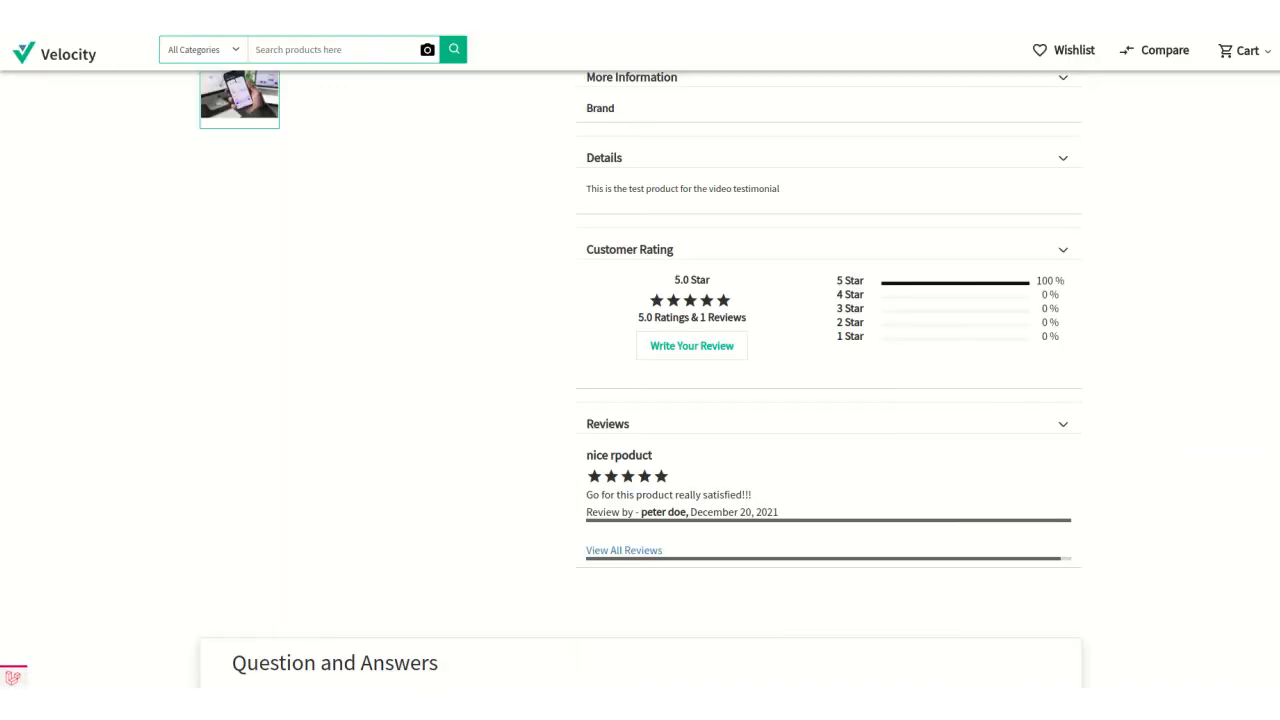
Return to the storefront's test-product page and look through it to check the answers after the deletion.
{"action": "scroll", "coordinate": [771, 266], "scroll_direction": "up", "scroll_amount": 4}
{"action": "scroll", "coordinate": [737, 337], "scroll_direction": "down", "scroll_amount": 2}
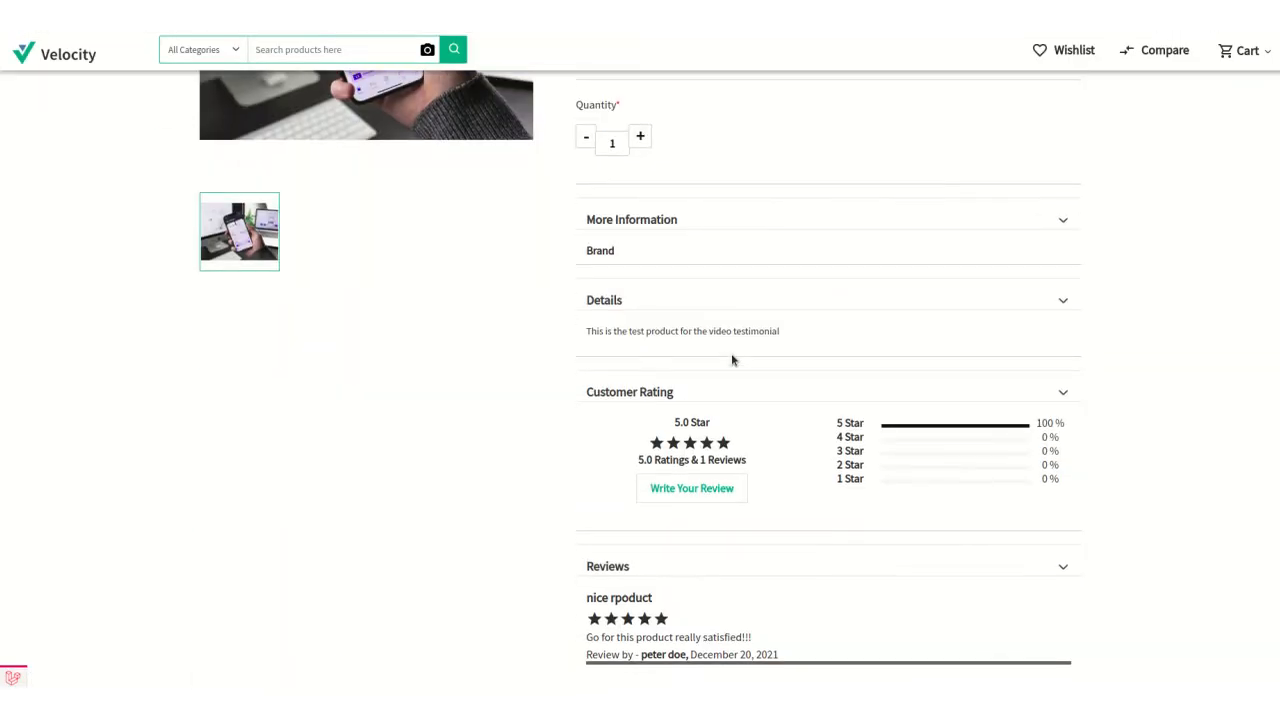
{"action": "scroll", "coordinate": [731, 360], "scroll_direction": "down", "scroll_amount": 10}
{"action": "scroll", "coordinate": [498, 491], "scroll_direction": "up", "scroll_amount": 15}
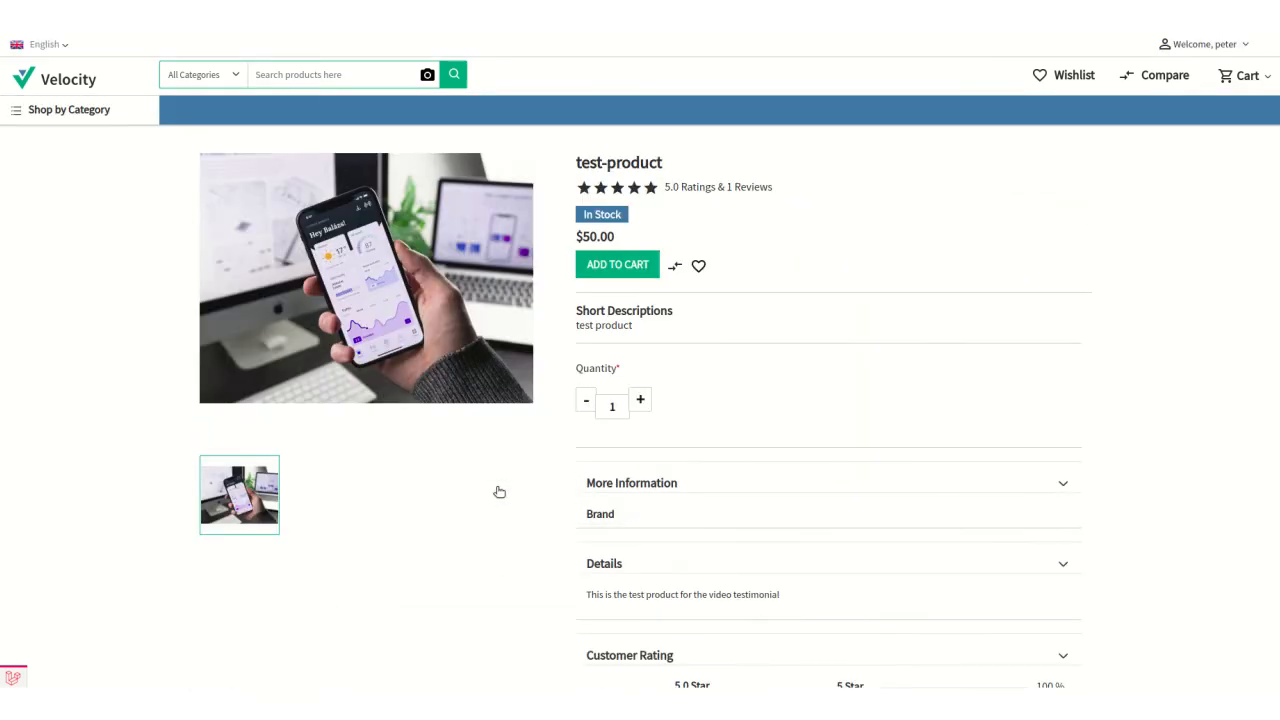